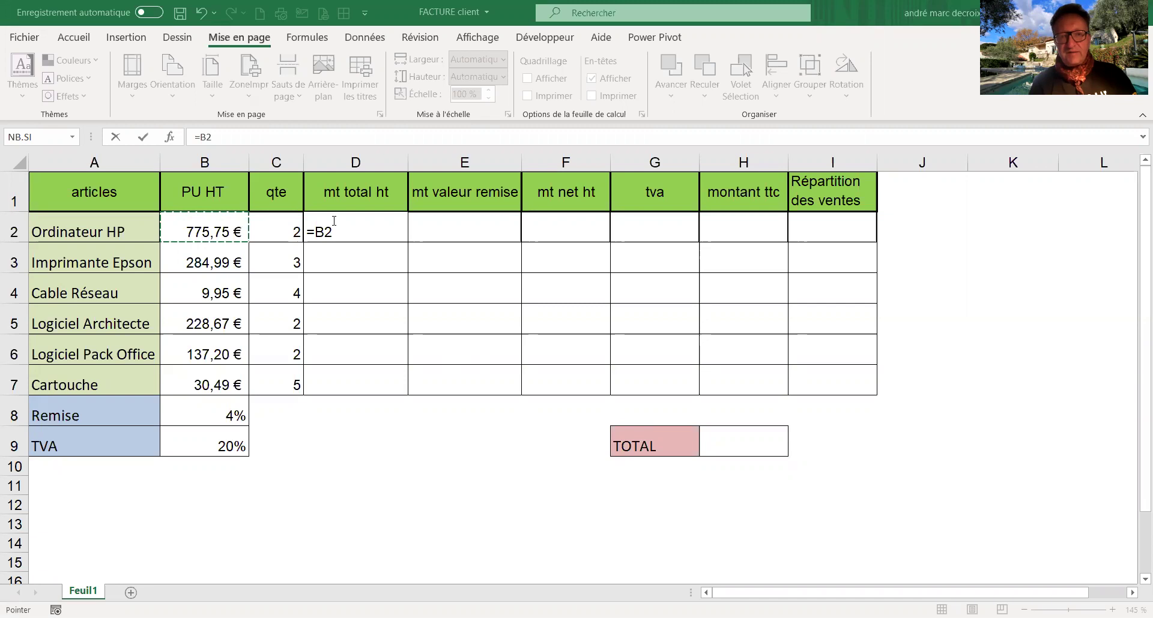
Clear the partial entry in D2 and enter the formula =B2*C2 for the total before tax.
key(BackSpace)
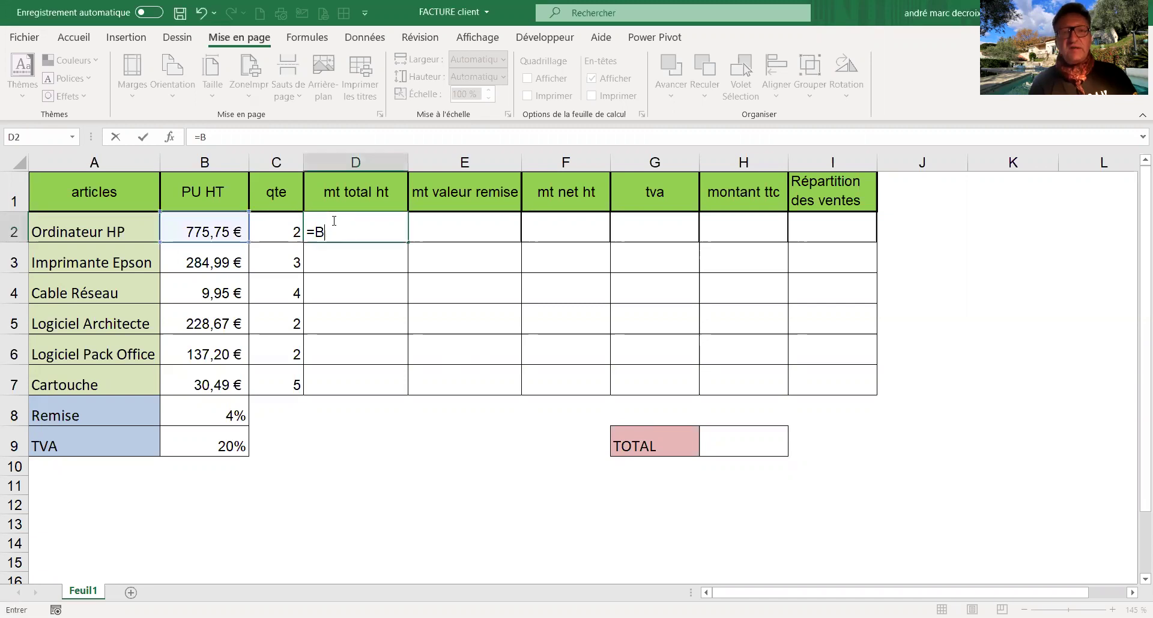
key(BackSpace)
key(BackSpace)
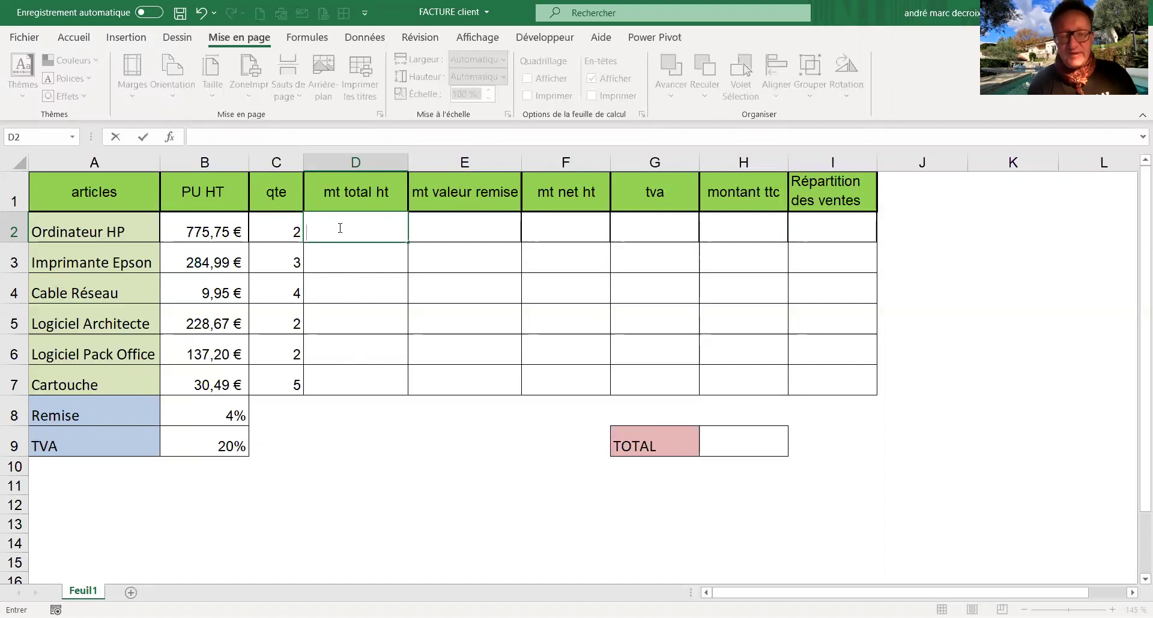
text(=)
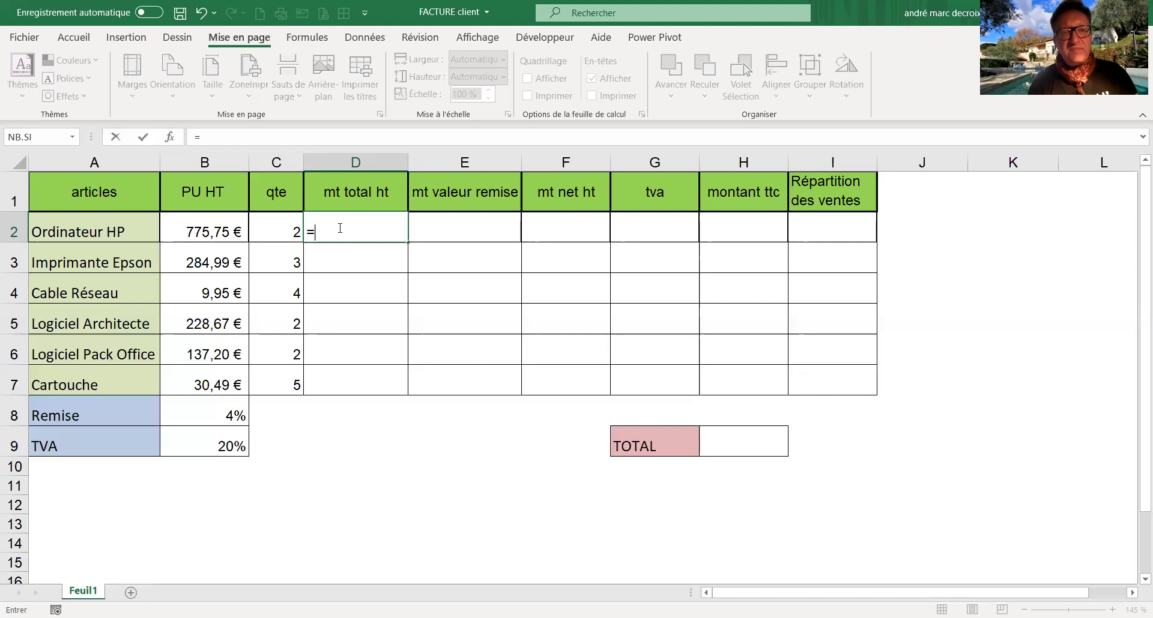
click(197, 229)
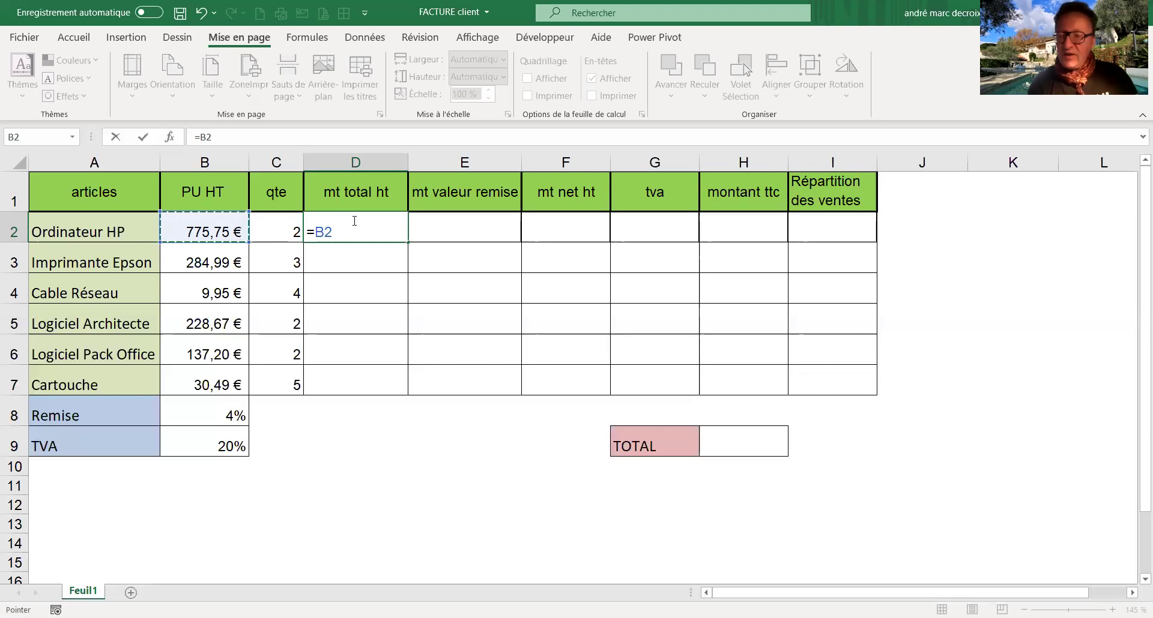
text(*)
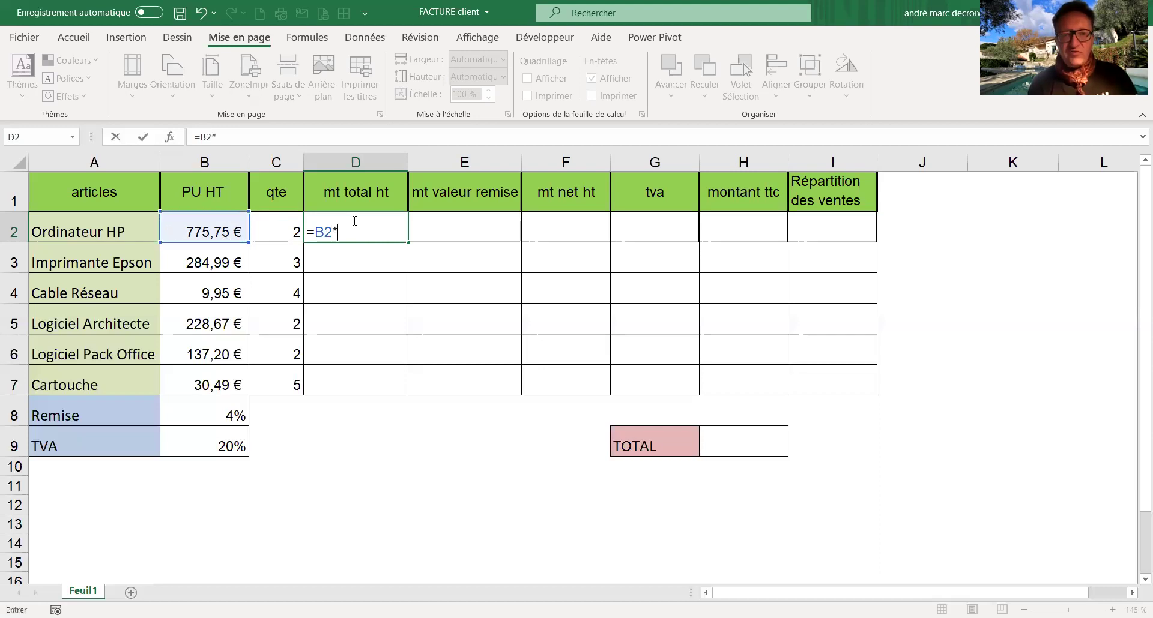
click(282, 229)
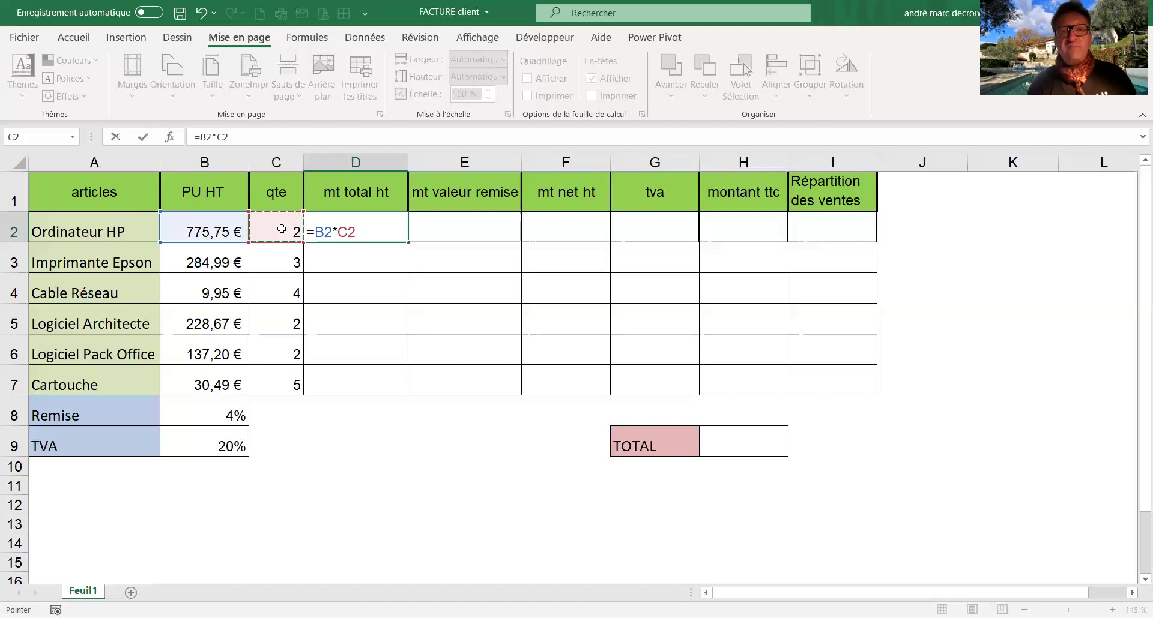
key(ctrl+Return)
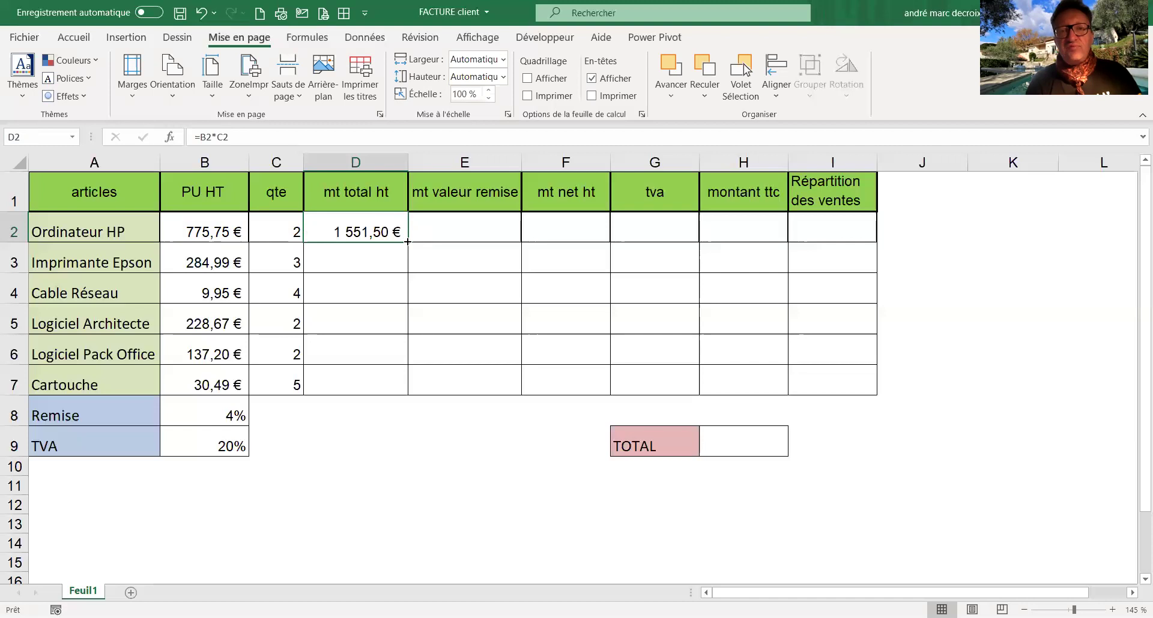
Fill the total formula from D2 down to D7 and check the cell references copied into D7.
drag(407, 241, 407, 242)
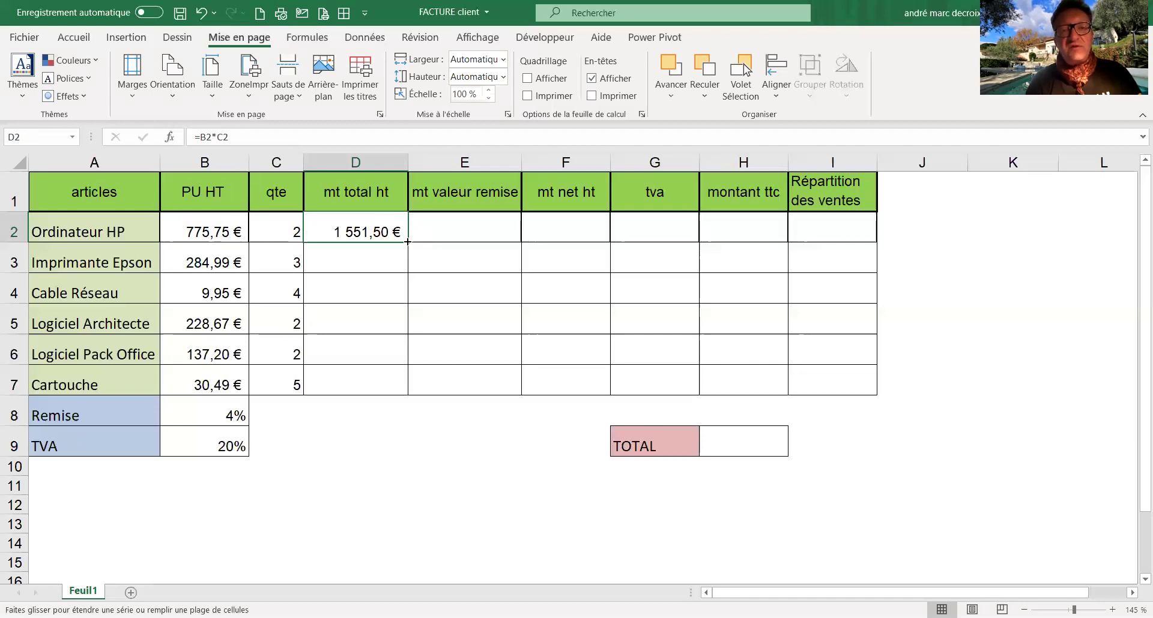
drag(408, 291, 396, 390)
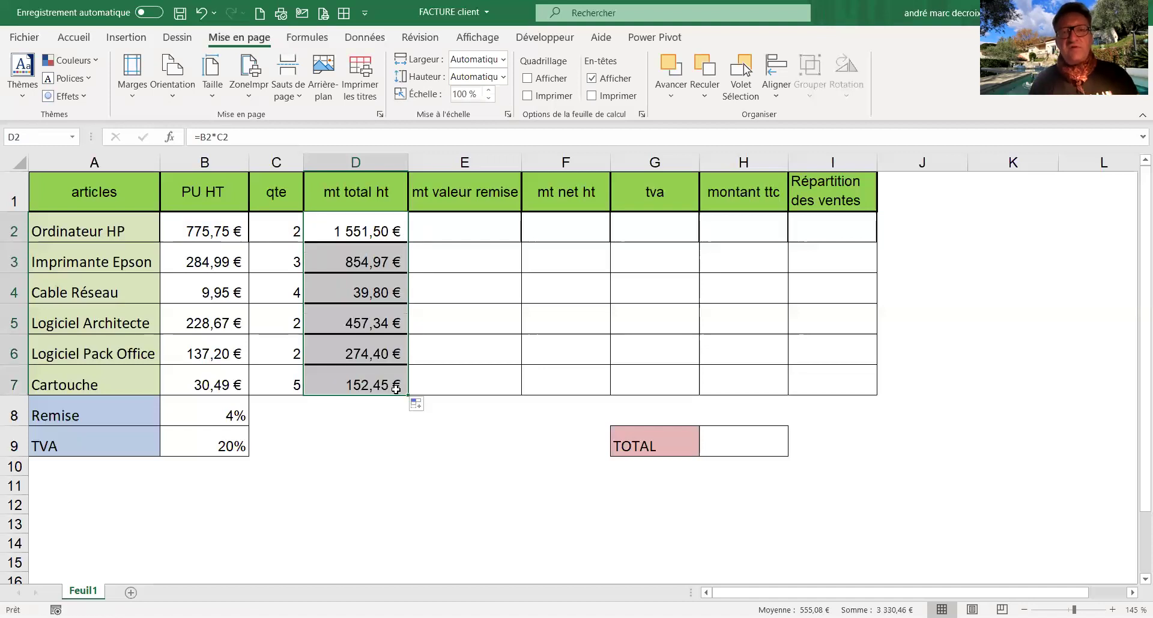
click(375, 406)
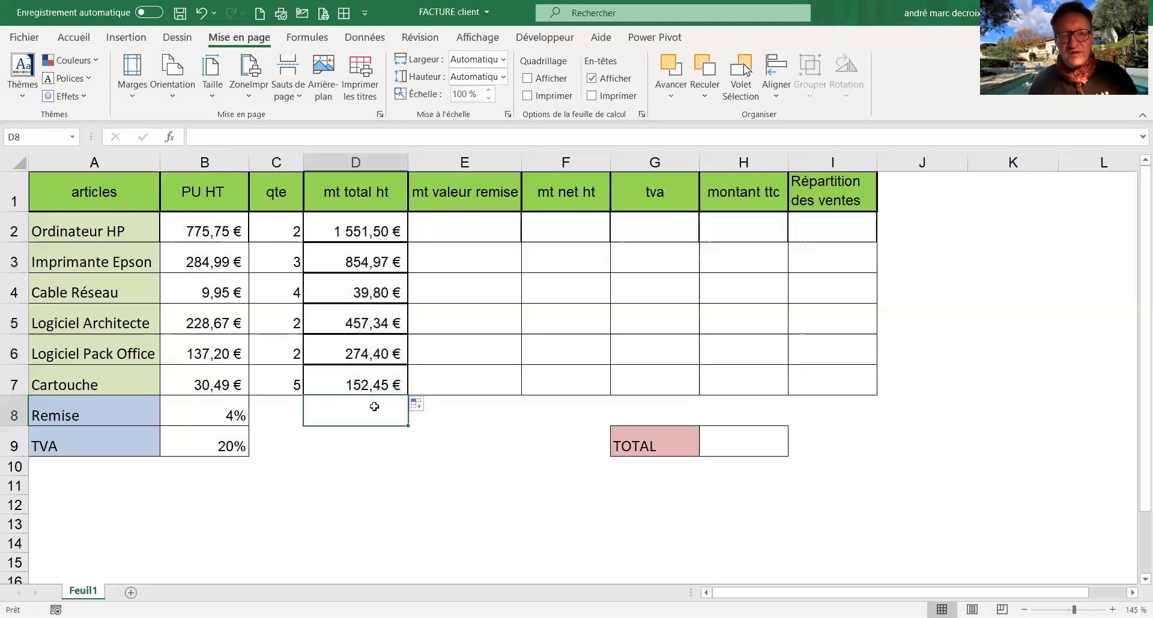
double_click(348, 385)
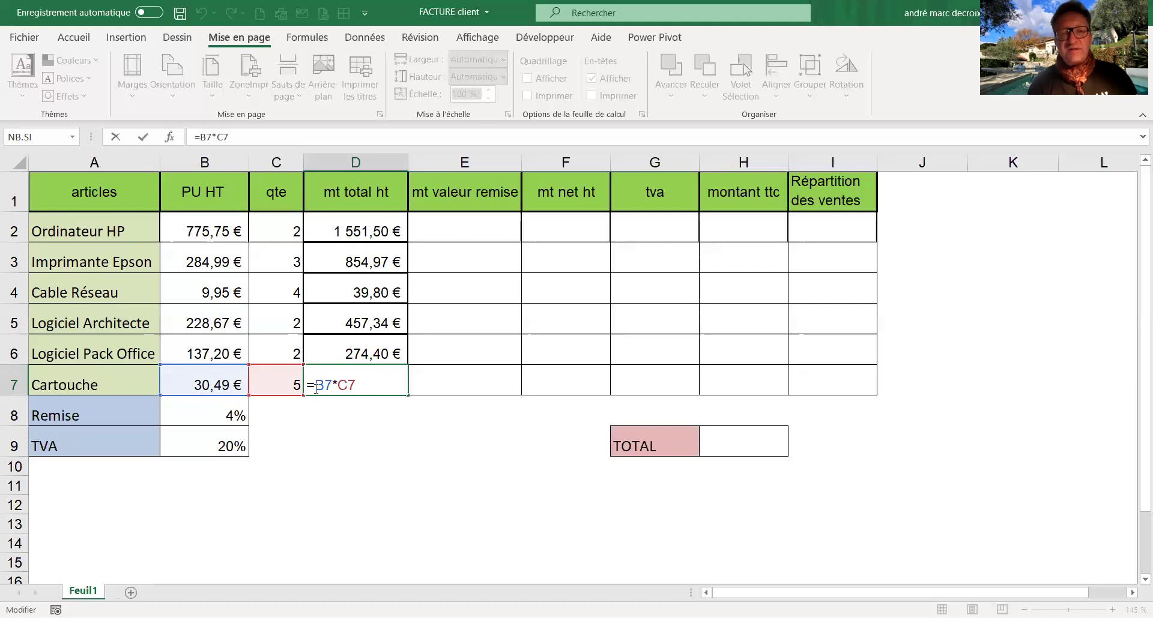
key(ctrl+Return)
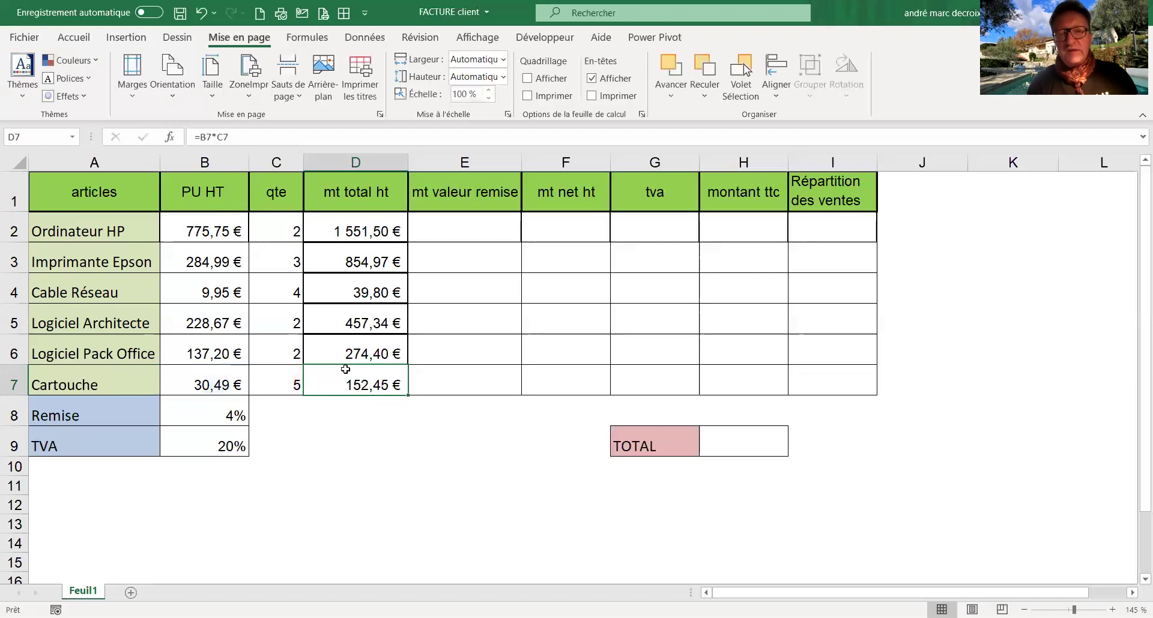
Enter the formula =D2*B8 in E2 to calculate the discount value of the first article.
click(471, 218)
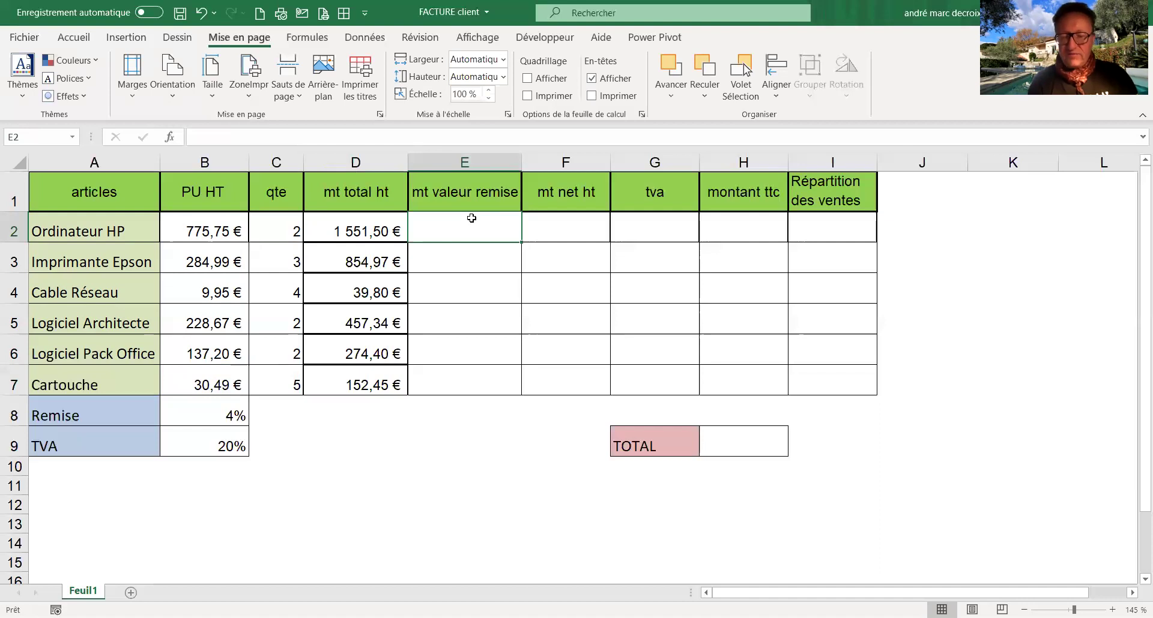
text(=)
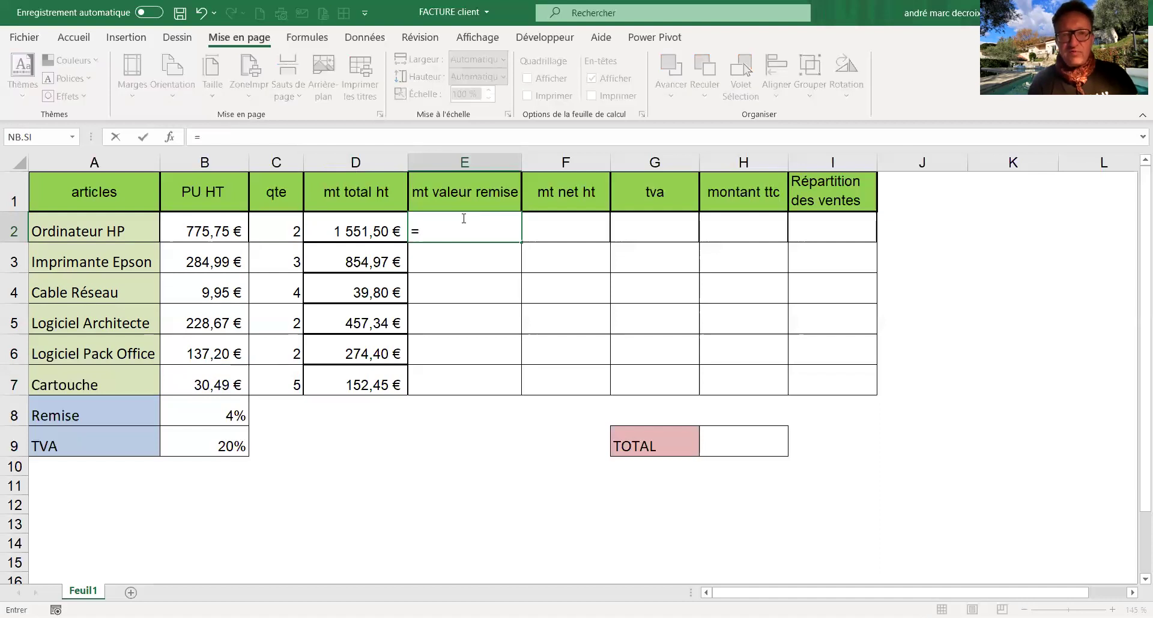
click(323, 232)
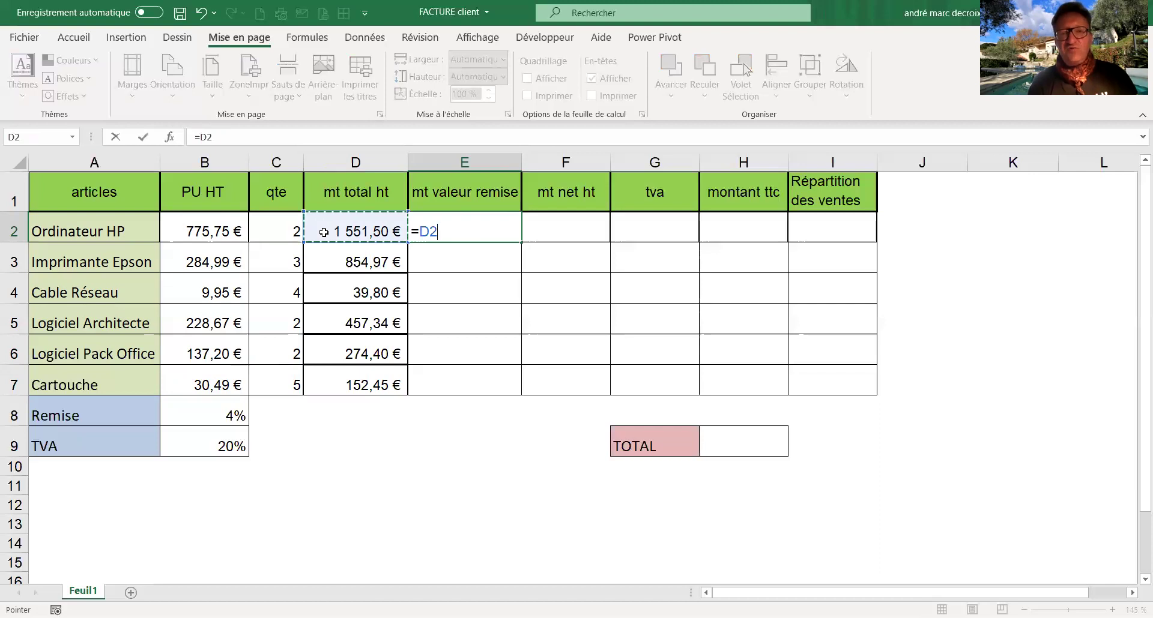
text(*)
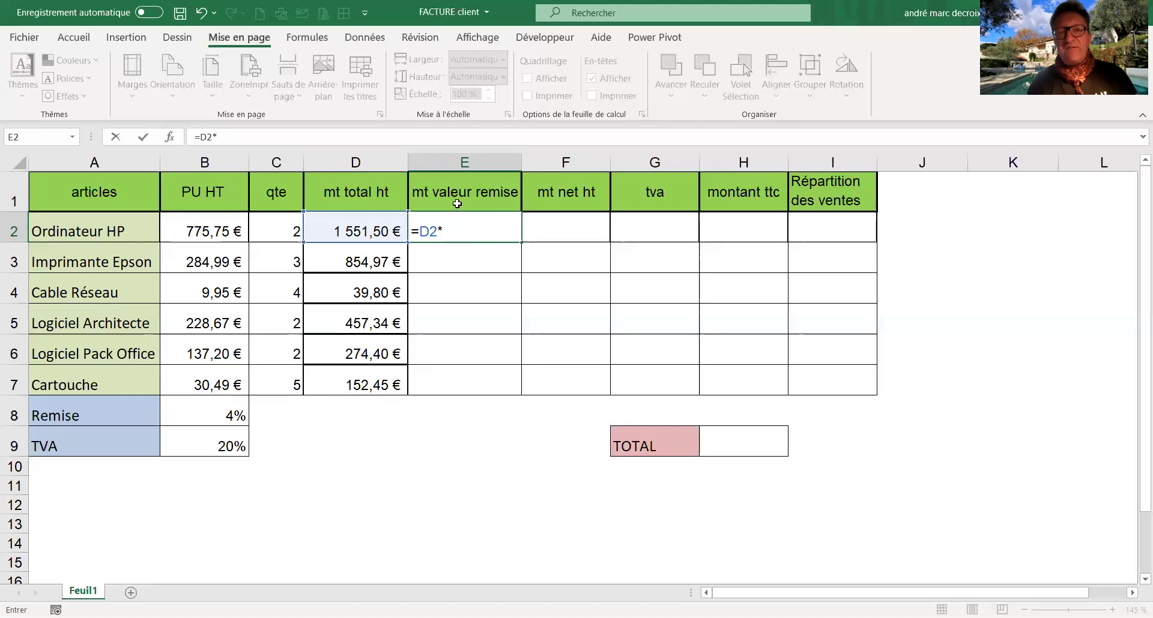
click(203, 408)
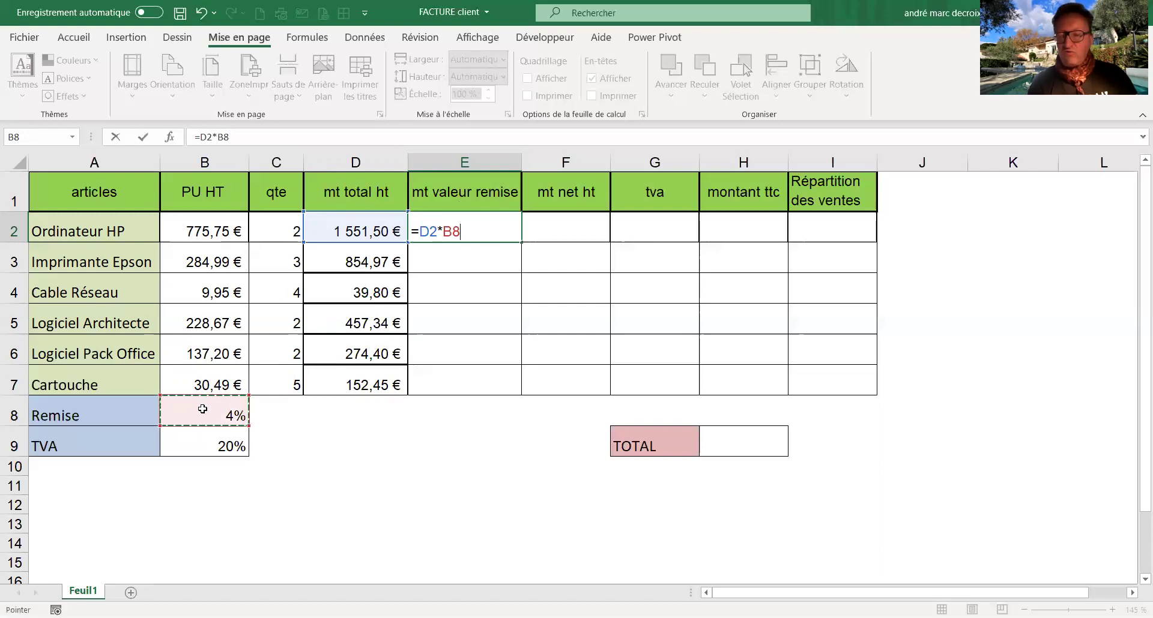
key(ctrl+Return)
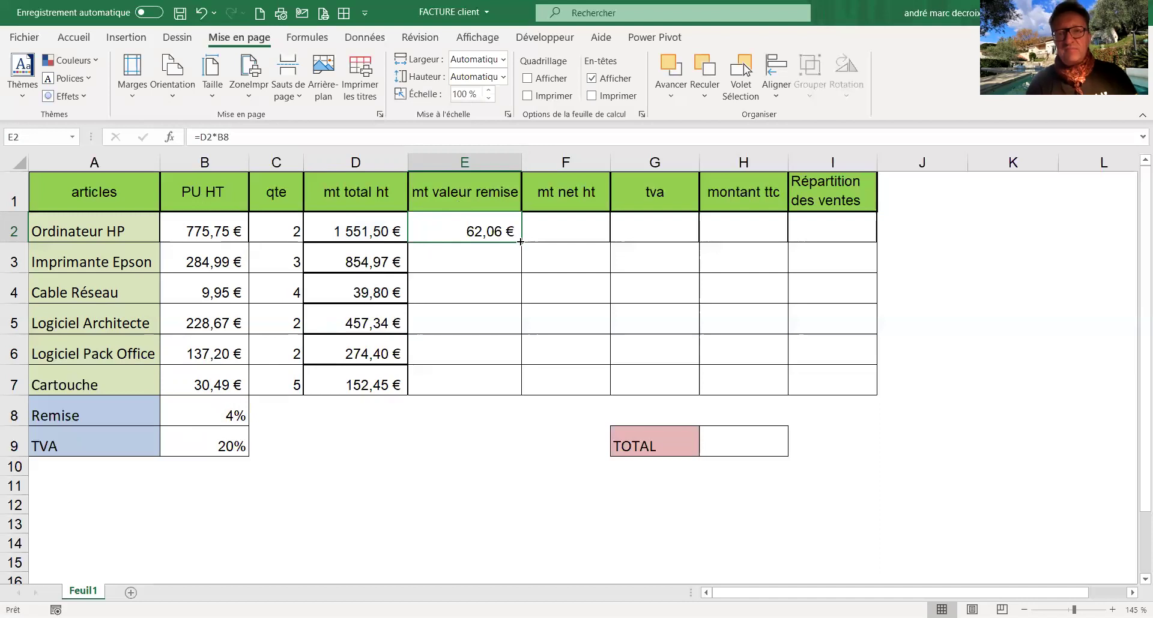
Try filling the discount formula from E2 down to E7, inspect the copied references, and undo the fill.
drag(520, 242, 490, 392)
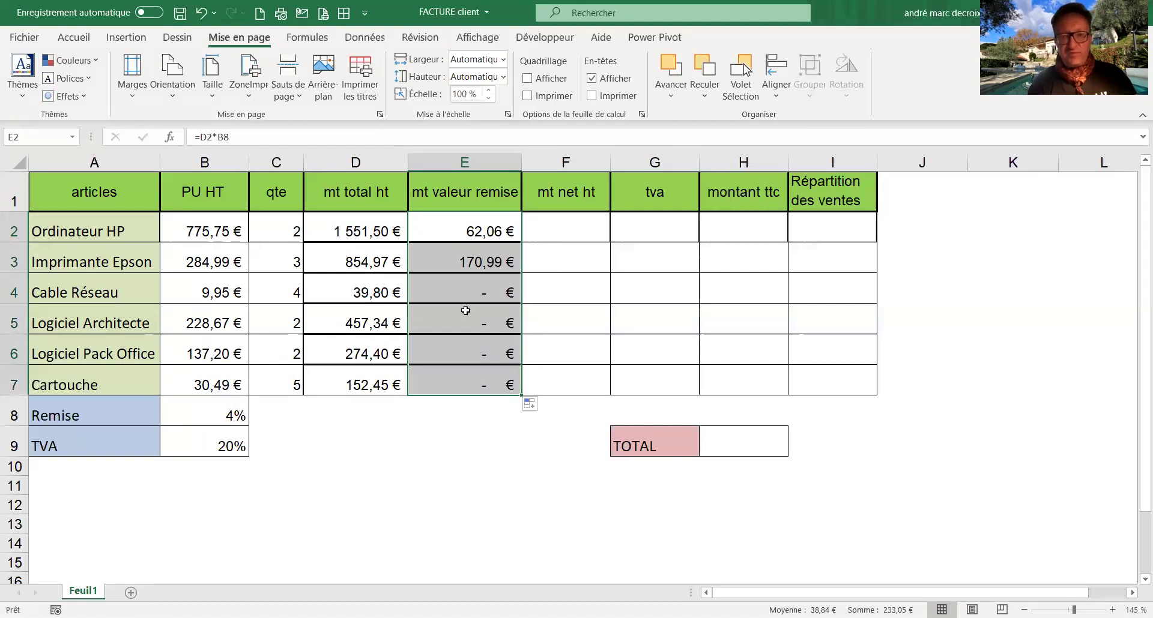
click(440, 254)
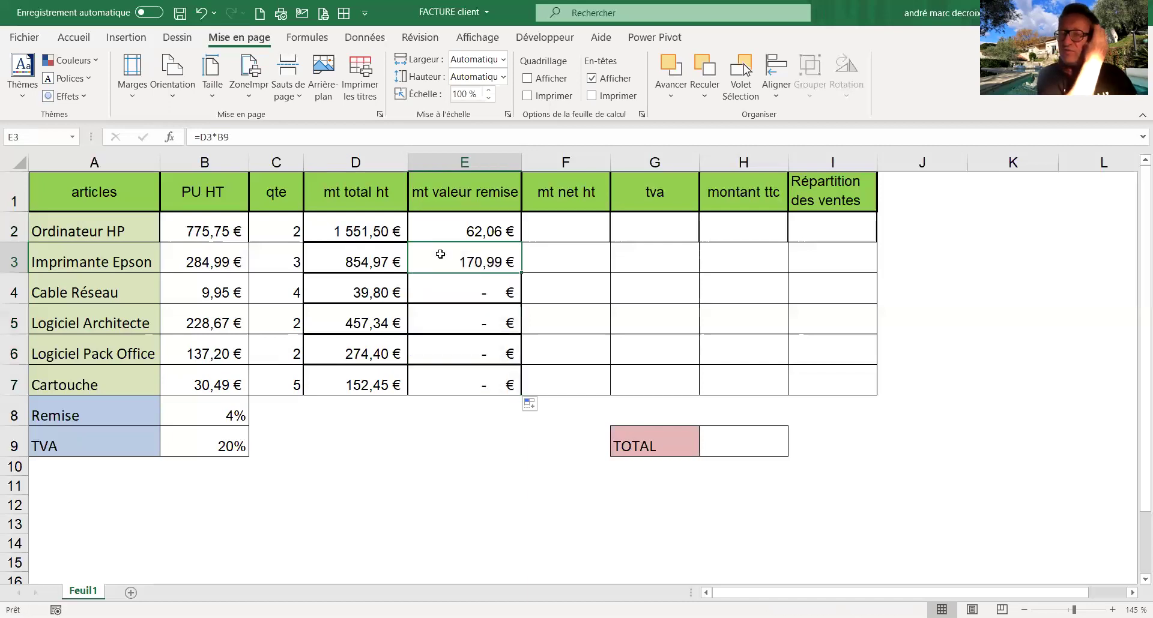
double_click(456, 378)
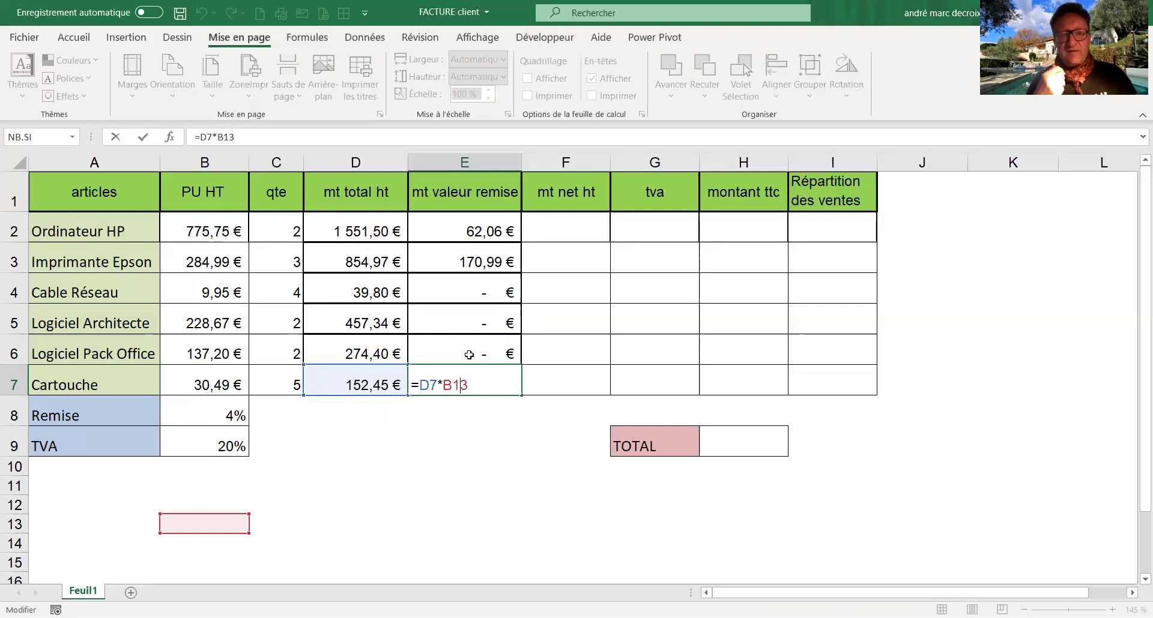
click(485, 433)
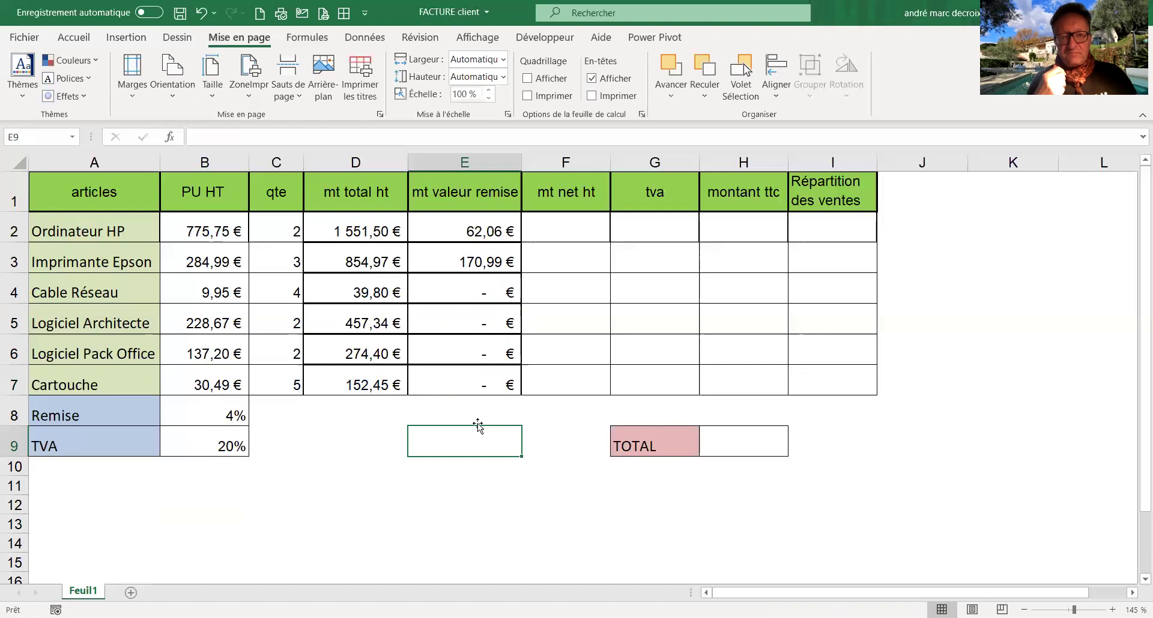
click(202, 13)
click(202, 13)
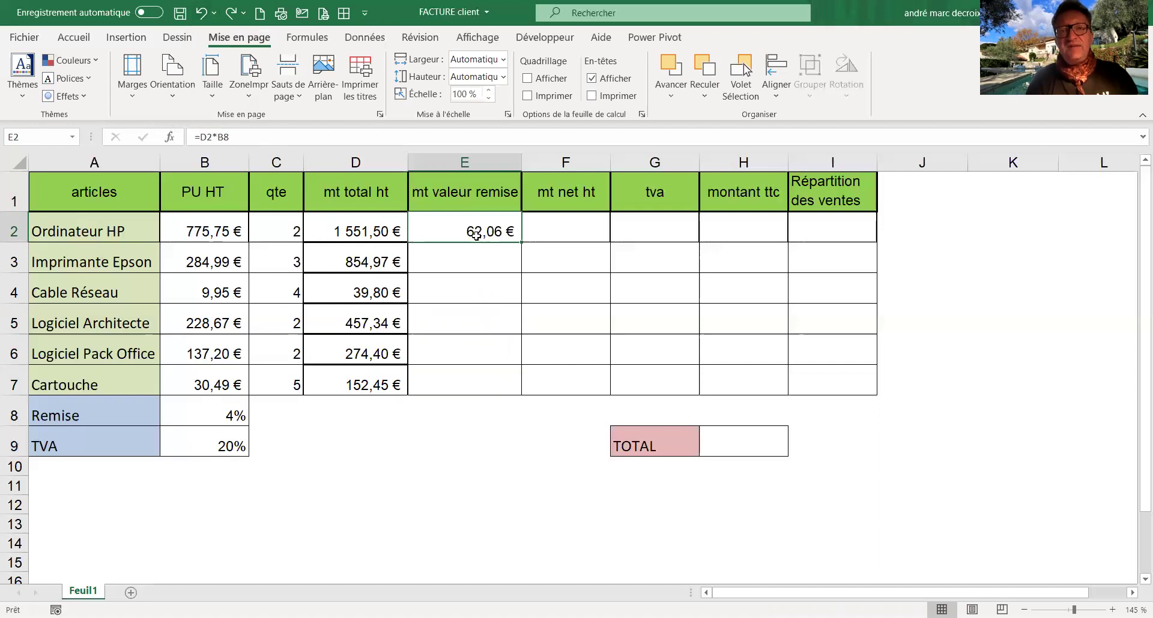
Make the discount rate reference in E2 absolute so the formula reads =D2*$B$8.
double_click(439, 225)
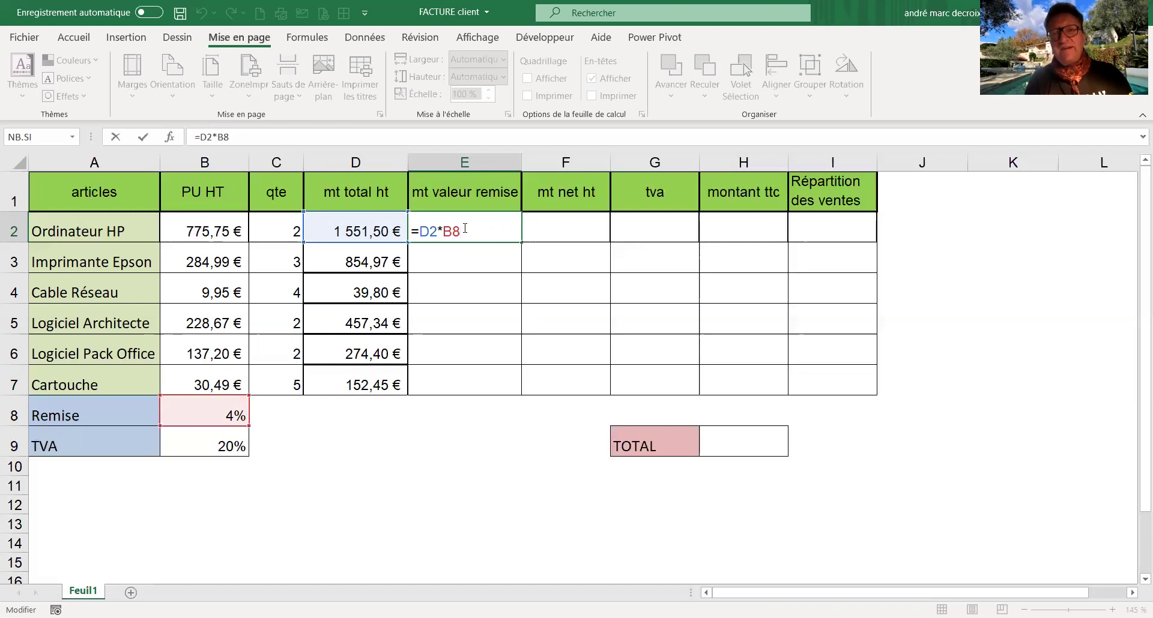
key(F4)
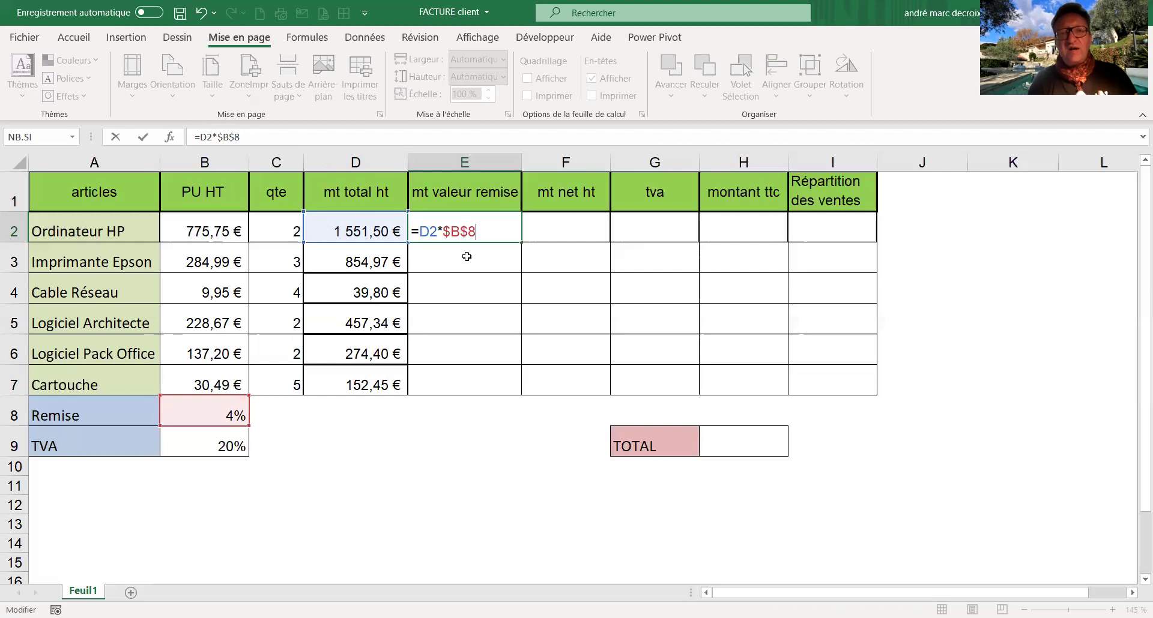
key(ctrl+Return)
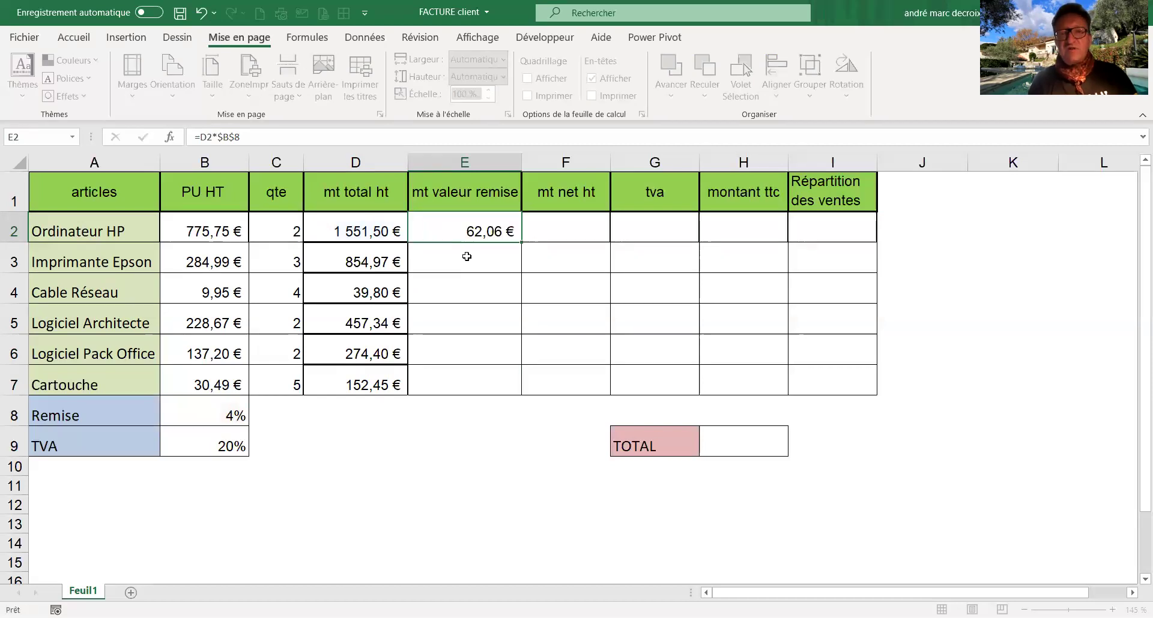
Fill the discount formula down column E from E2, clear the extra copy in E8, and review E2's formula.
double_click(521, 243)
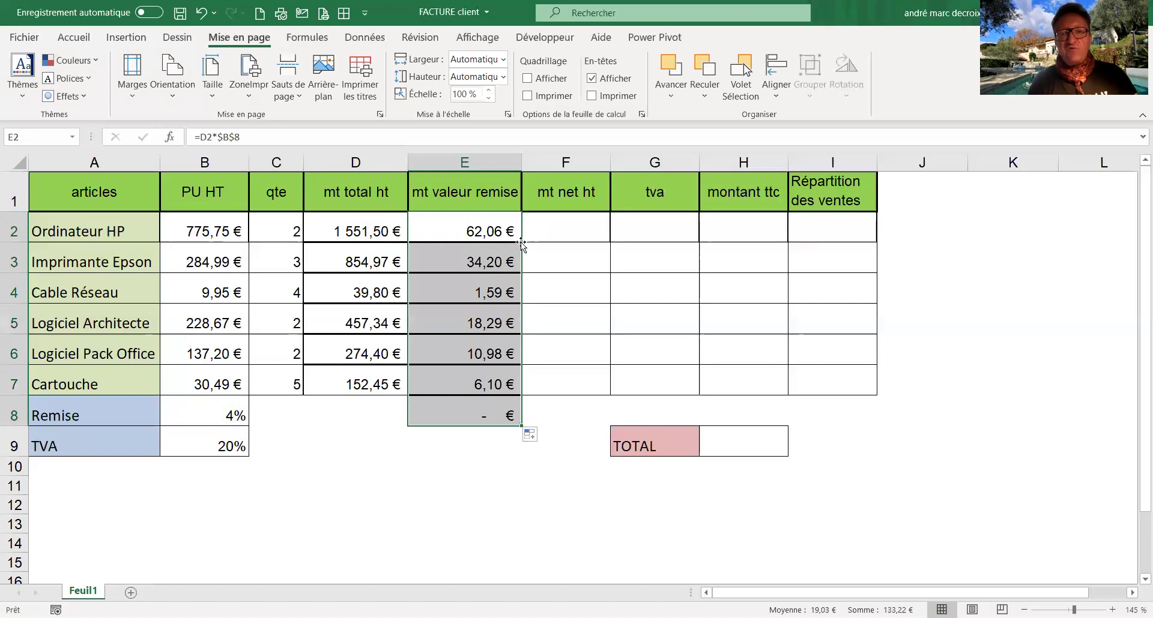
click(453, 406)
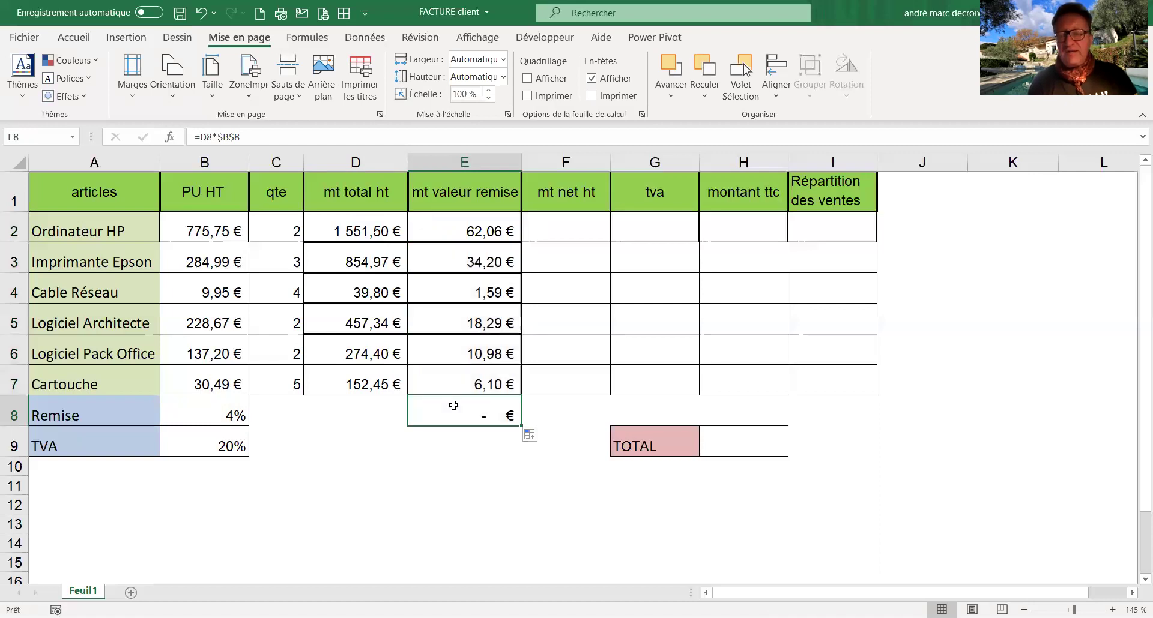
key(BackSpace)
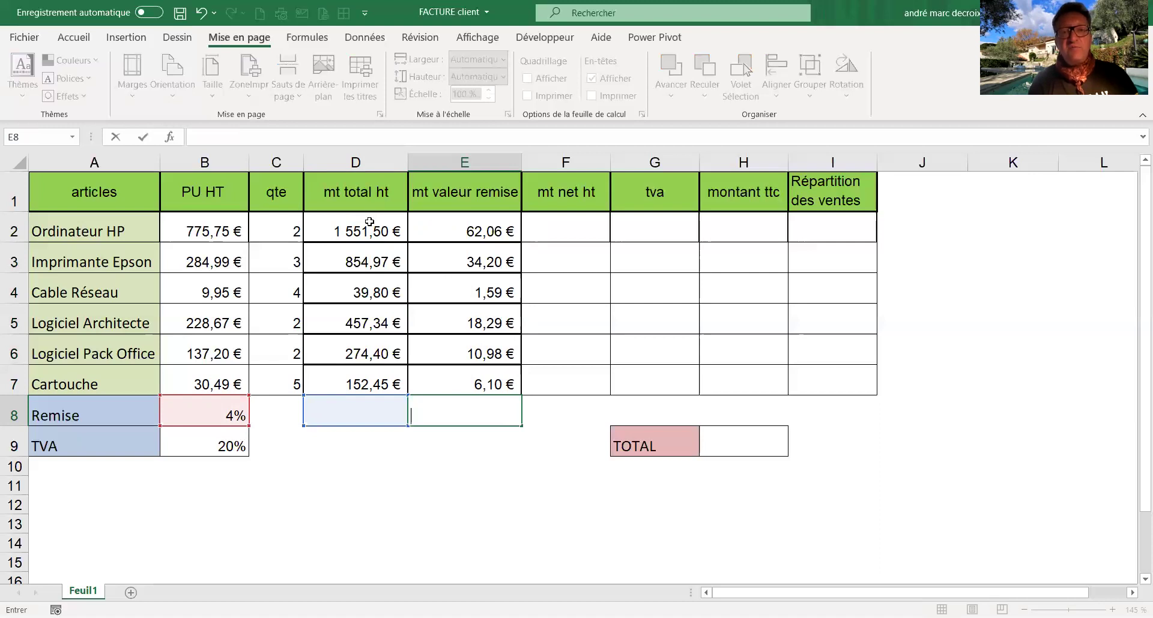
click(428, 231)
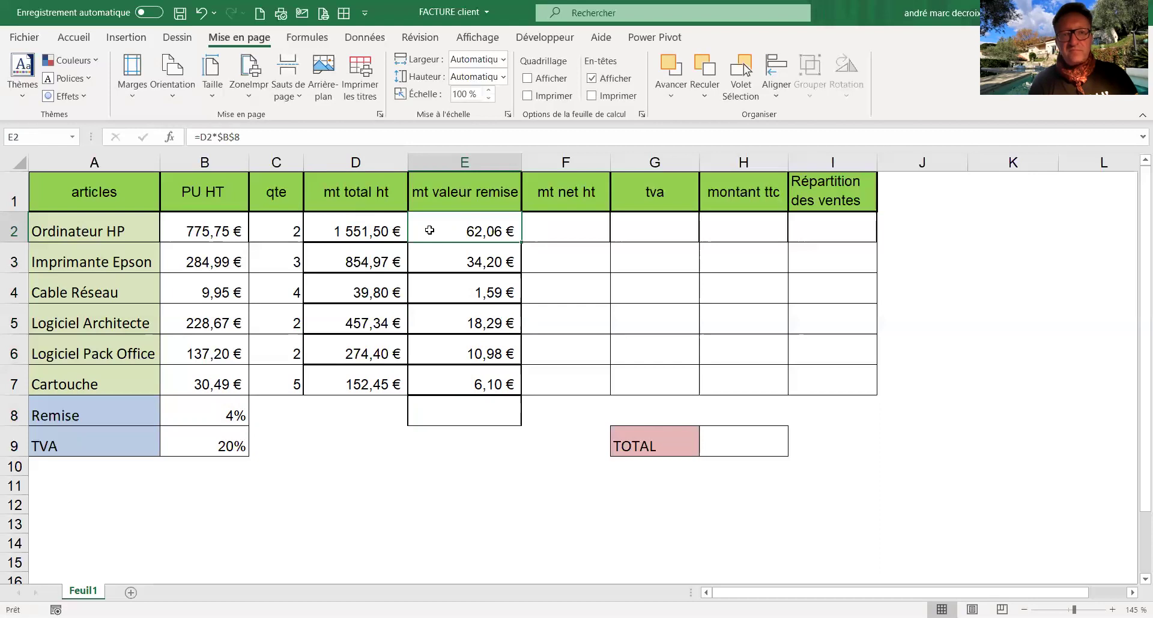
double_click(430, 231)
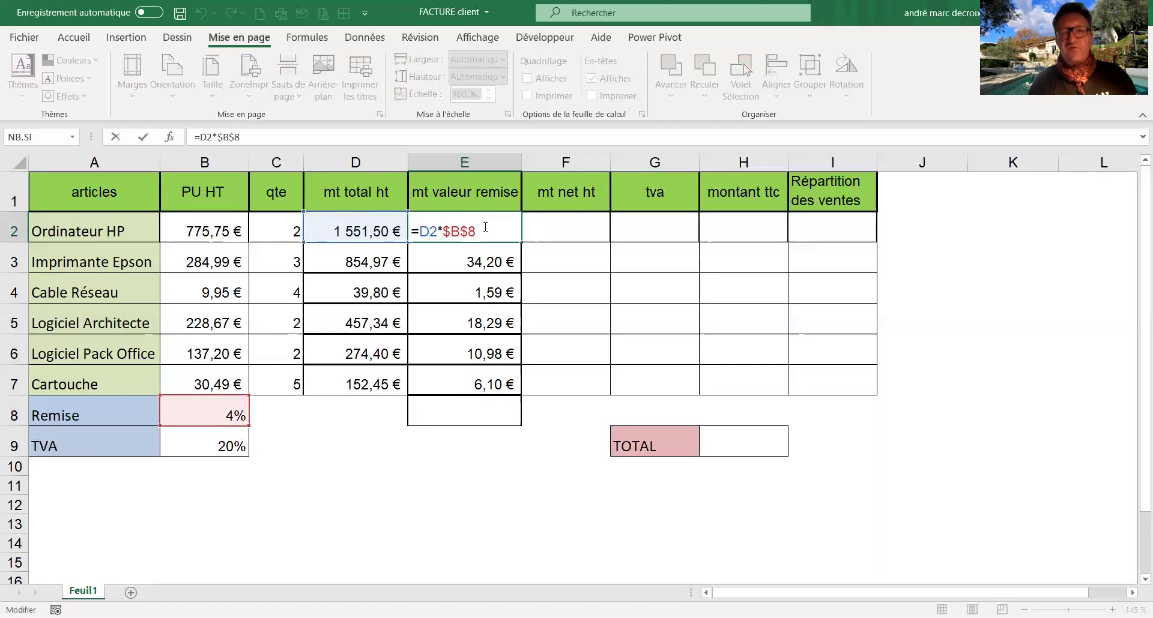
click(545, 402)
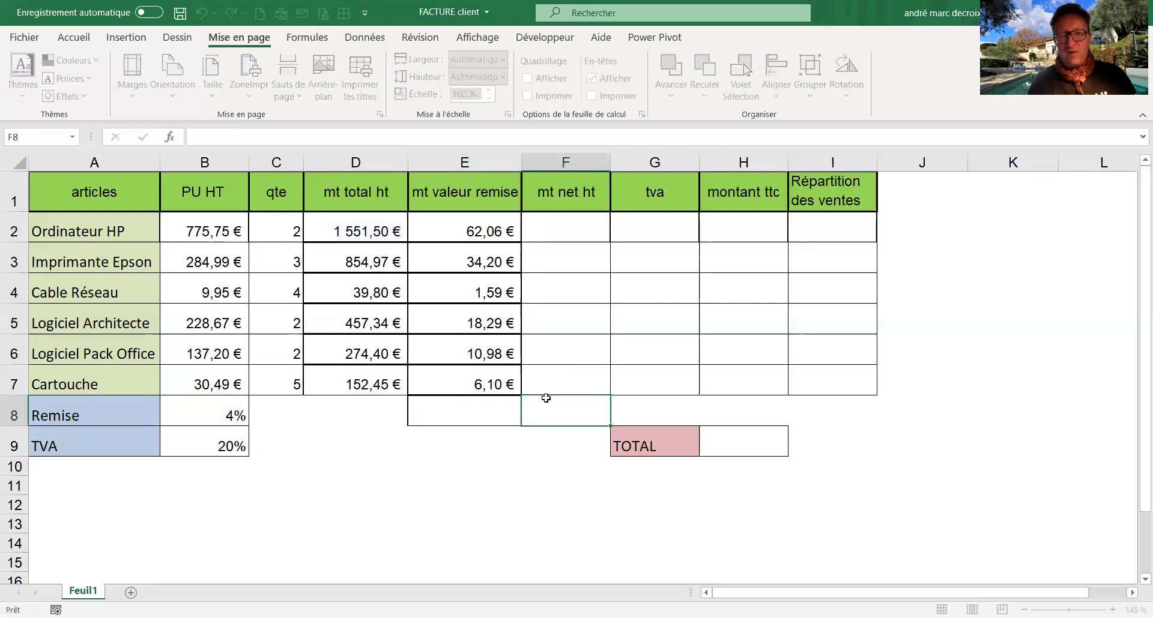
Enter the formula =D2-E2 in F2 to calculate the net amount before tax of the first article.
click(555, 228)
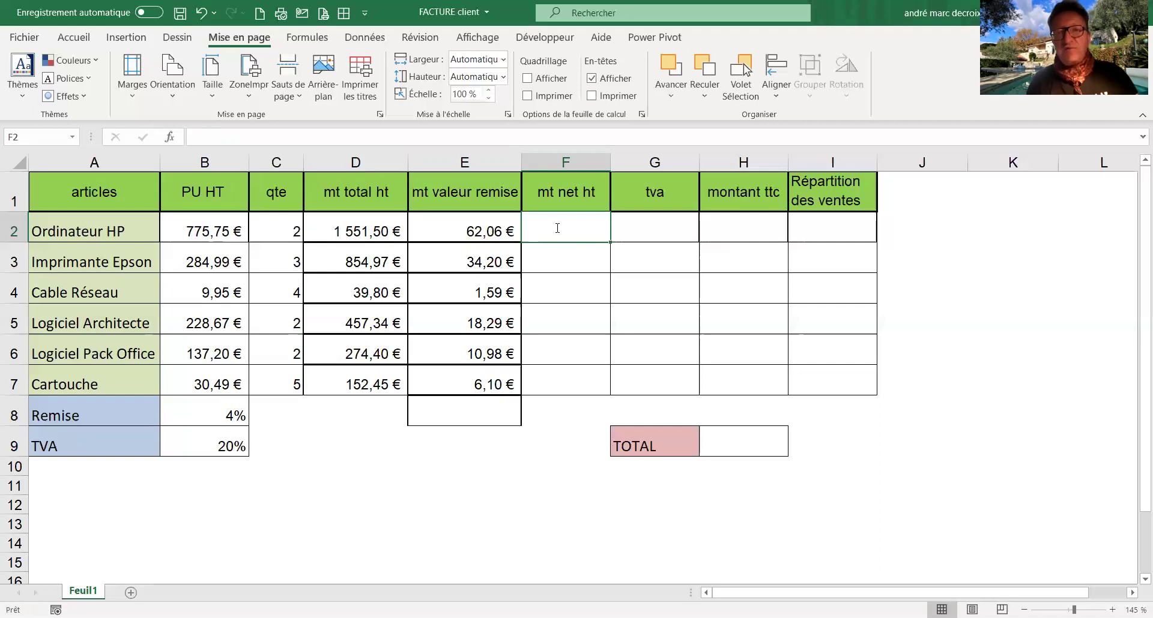
text(=)
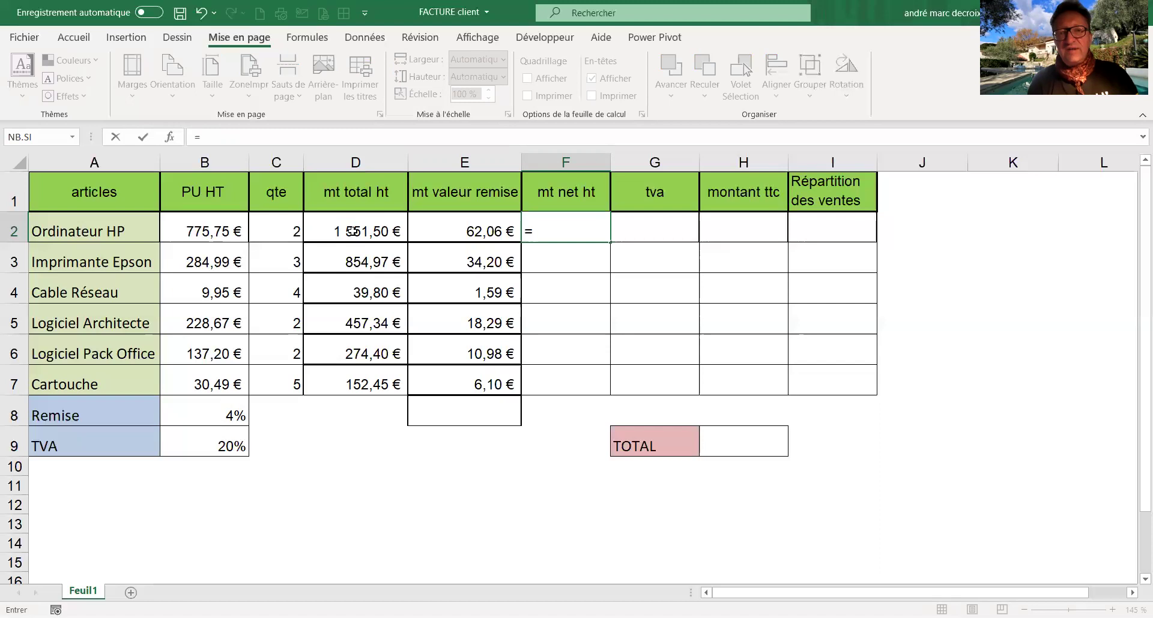
click(353, 231)
text(-)
click(447, 237)
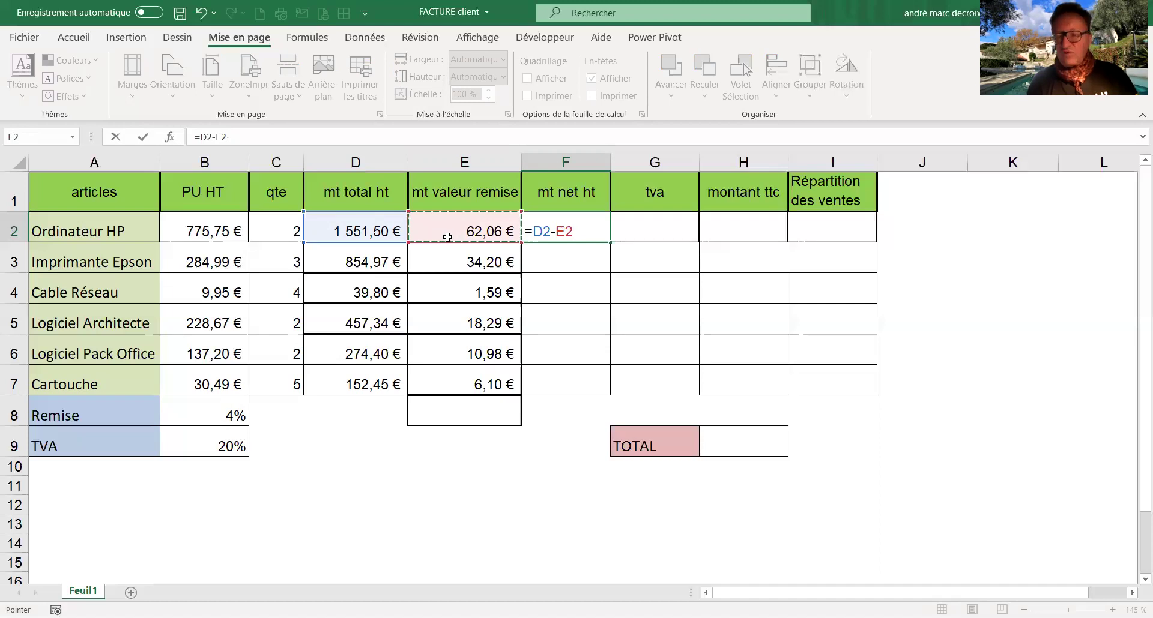
key(ctrl+Return)
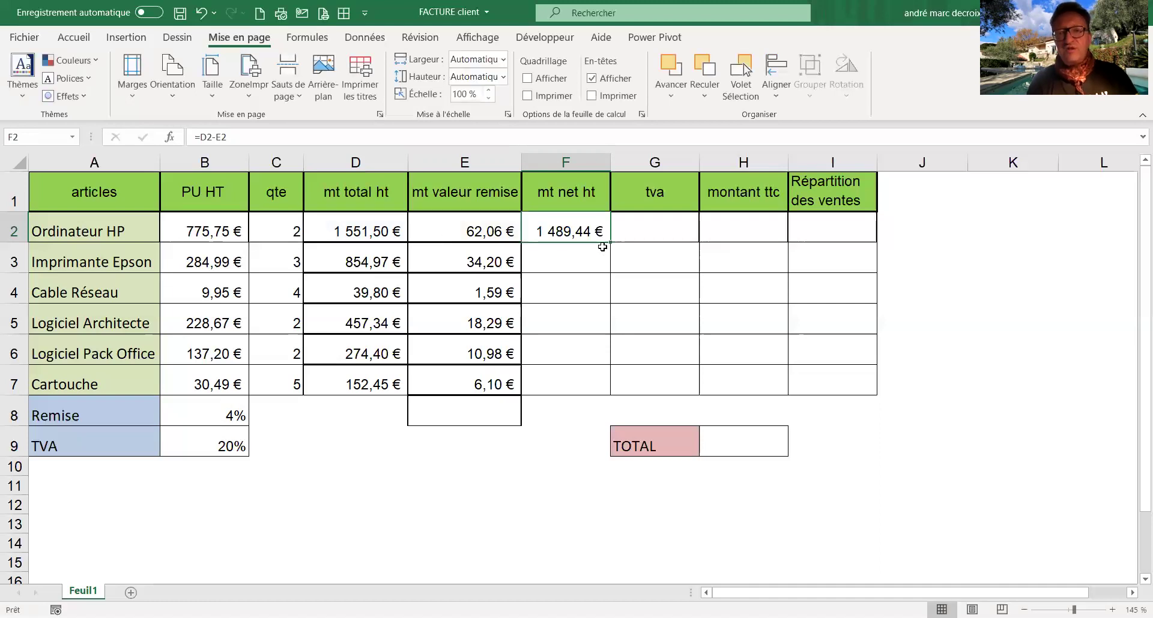
Fill the net amount formula from F2 down column F and clear the extra copy in F8.
double_click(610, 243)
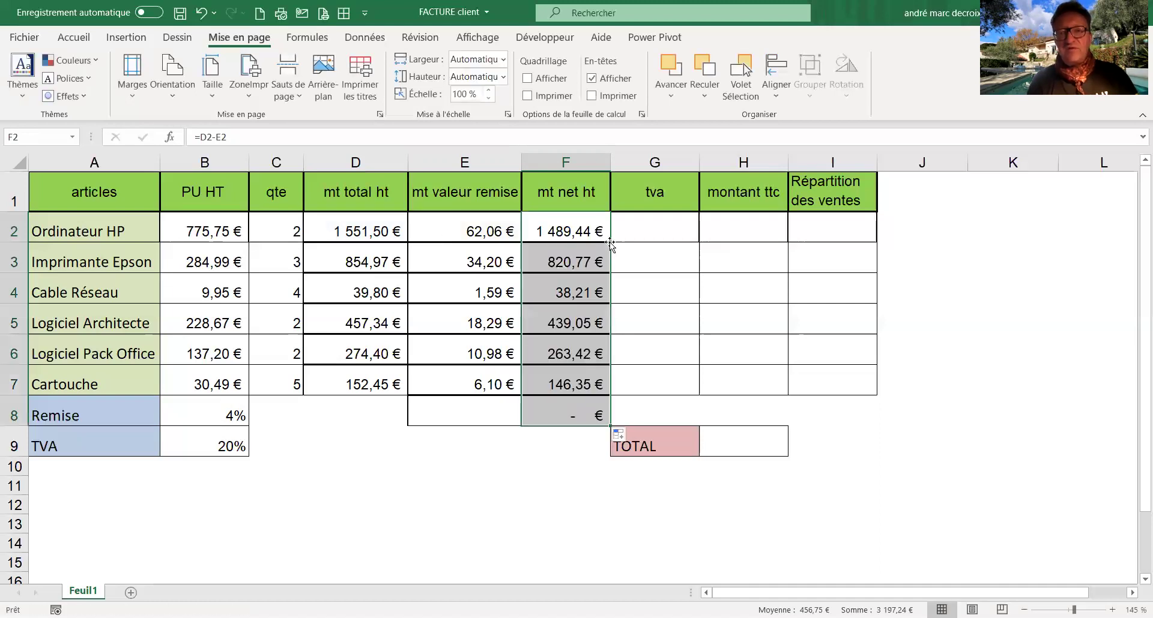
click(555, 412)
double_click(554, 412)
key(BackSpace)
key(BackSpace)
key(BackSpace)
key(BackSpace)
key(BackSpace)
key(BackSpace)
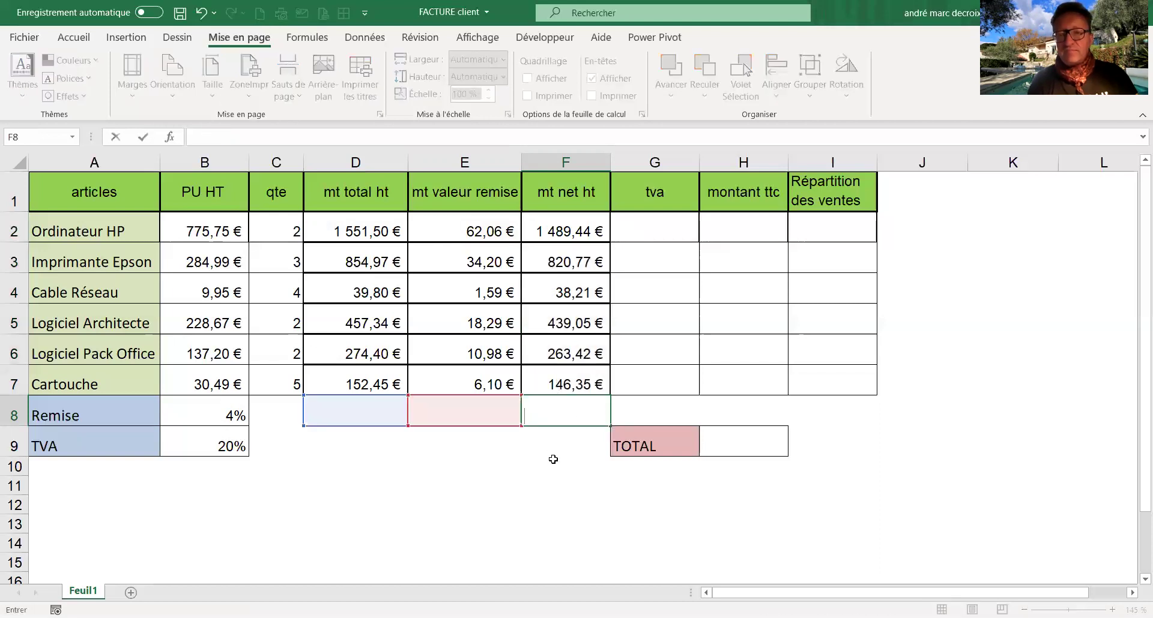
click(553, 463)
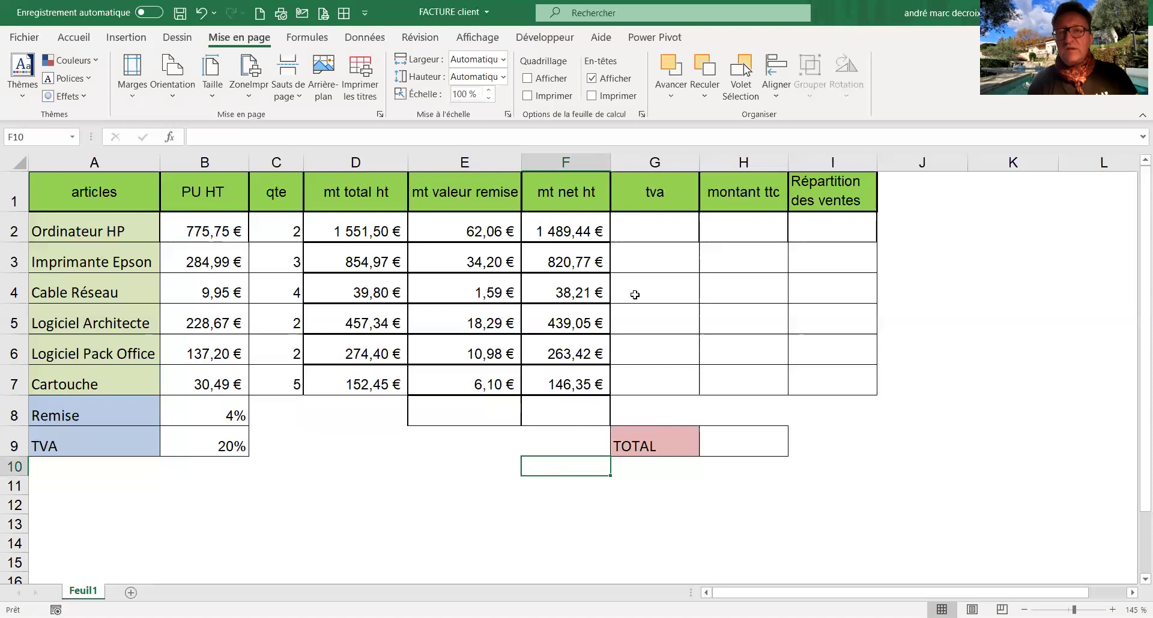
Enter the VAT formula =F2*$B$9 in G2 with an absolute rate reference and fill it down to G7.
click(647, 229)
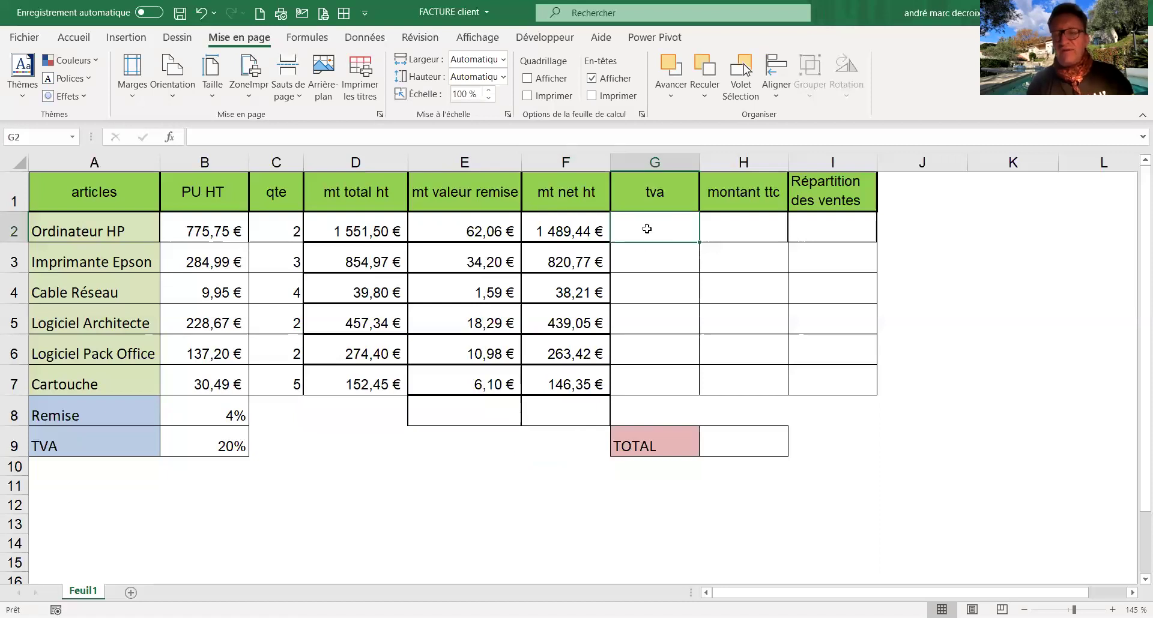
text(=)
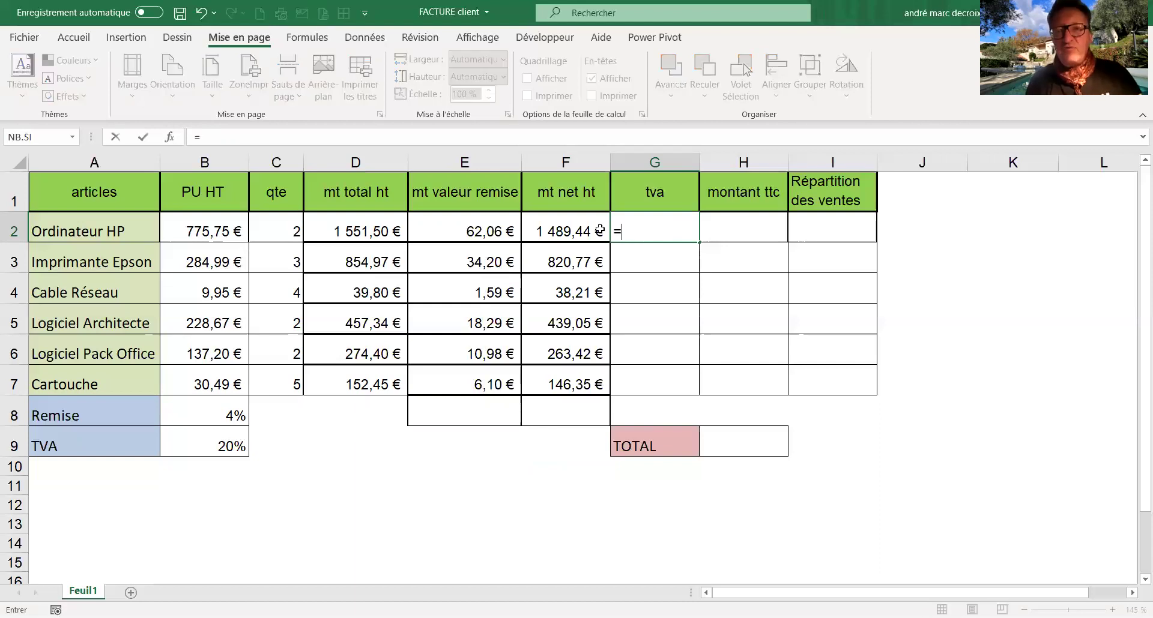
click(536, 235)
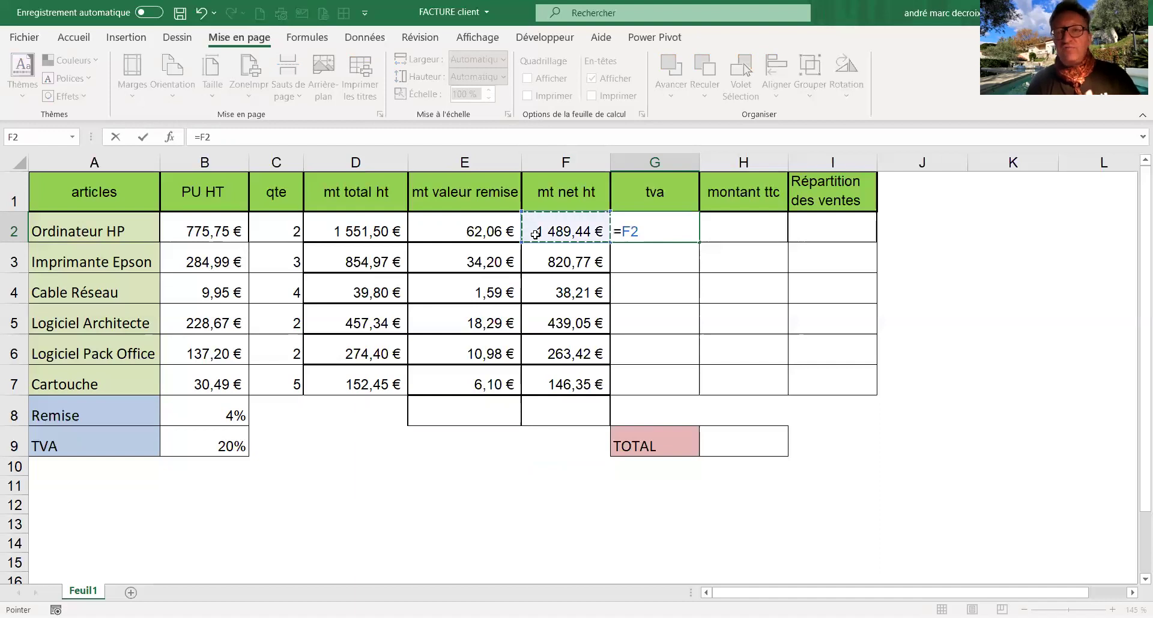
text(*)
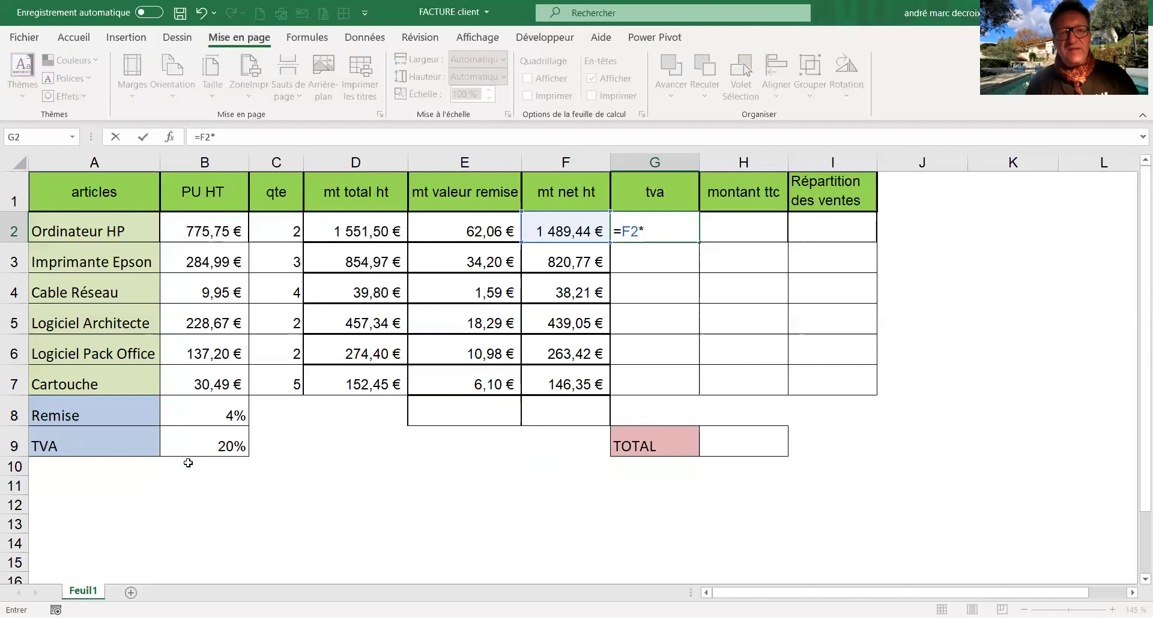
click(186, 437)
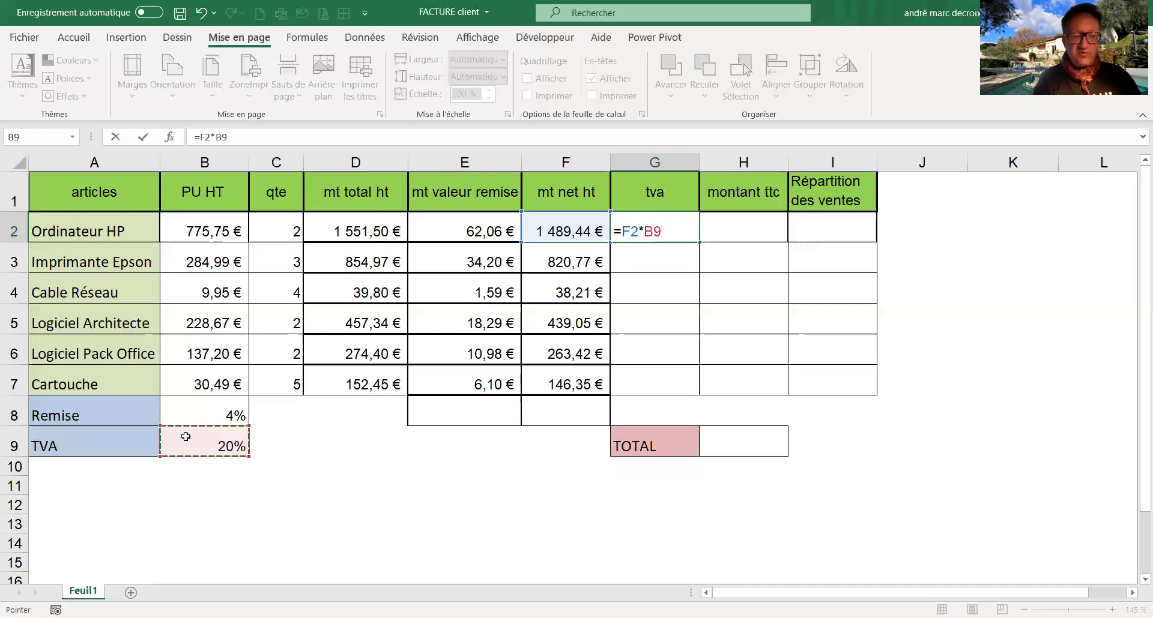
key(F4)
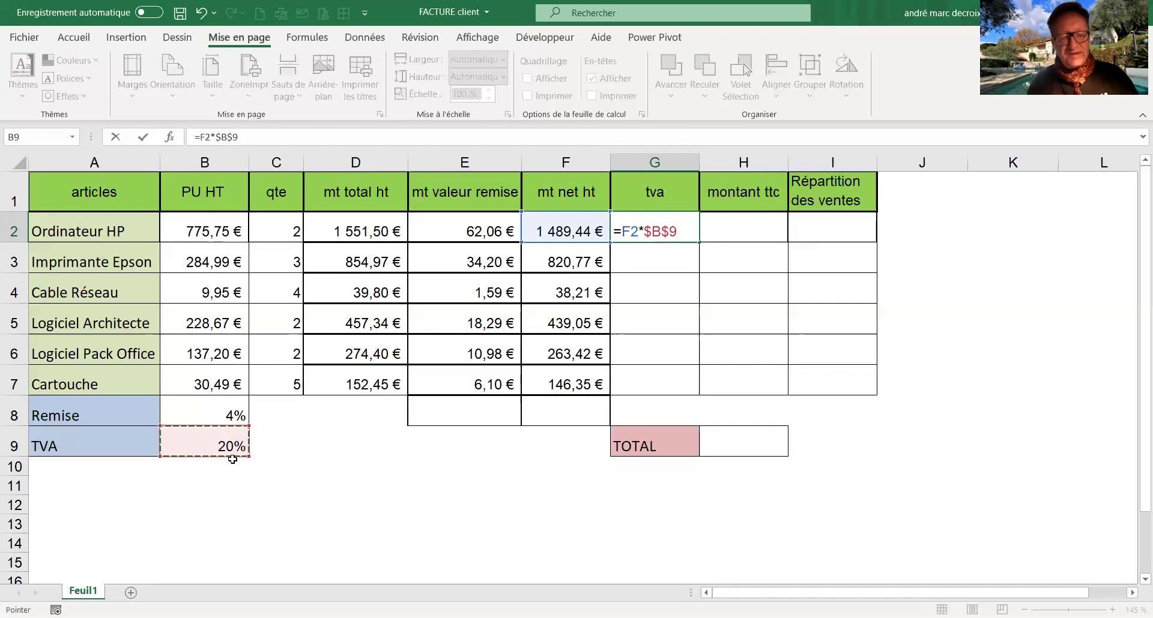
key(ctrl+Return)
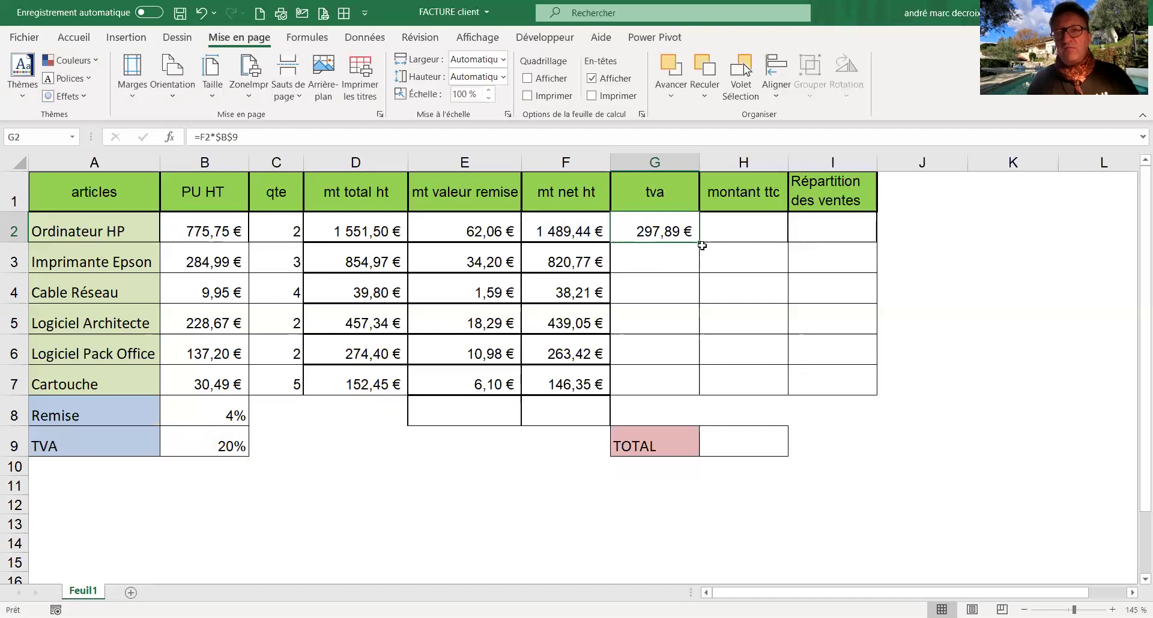
drag(699, 242, 696, 389)
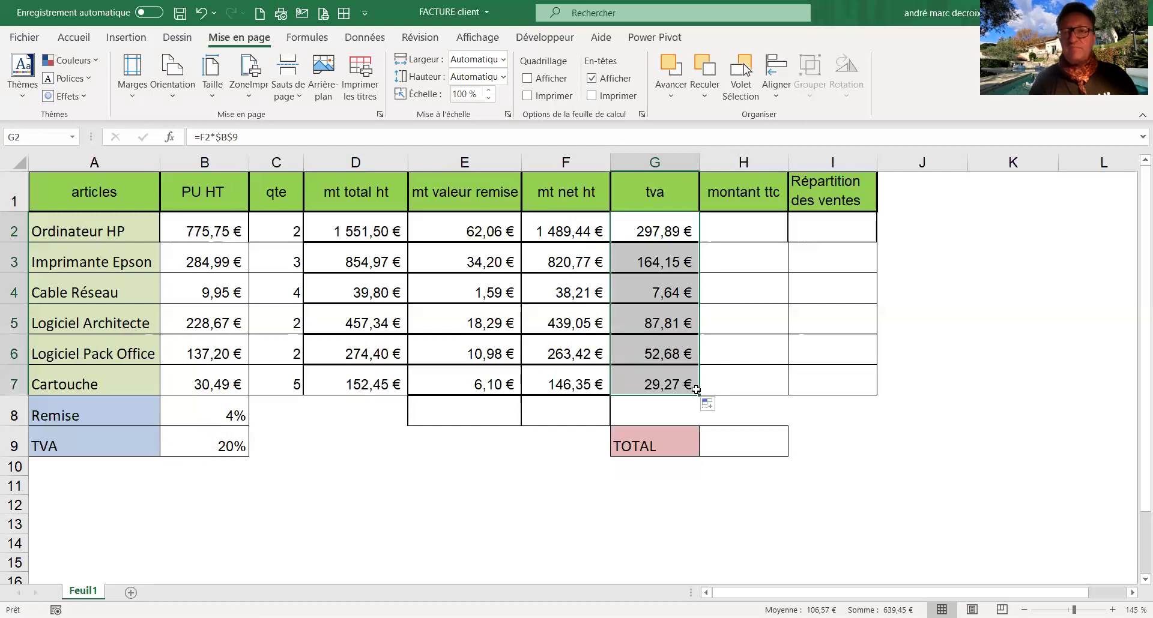
click(732, 372)
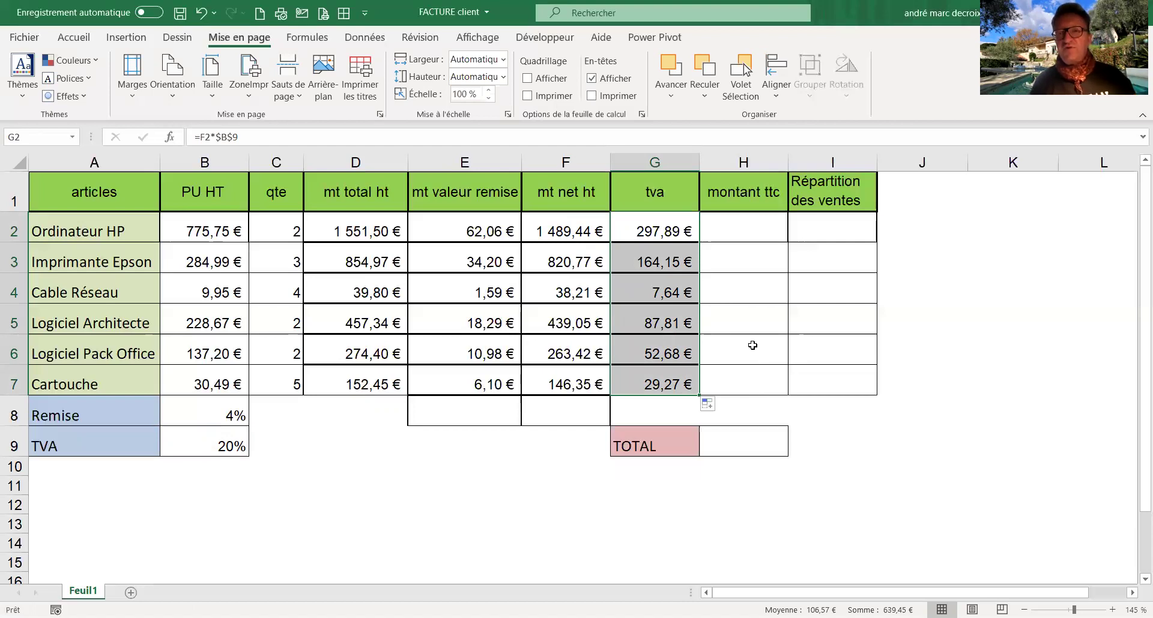
Enter the formula =F2+G2 in H2 for the amount including tax and fill it down to H7.
click(734, 223)
text(=)
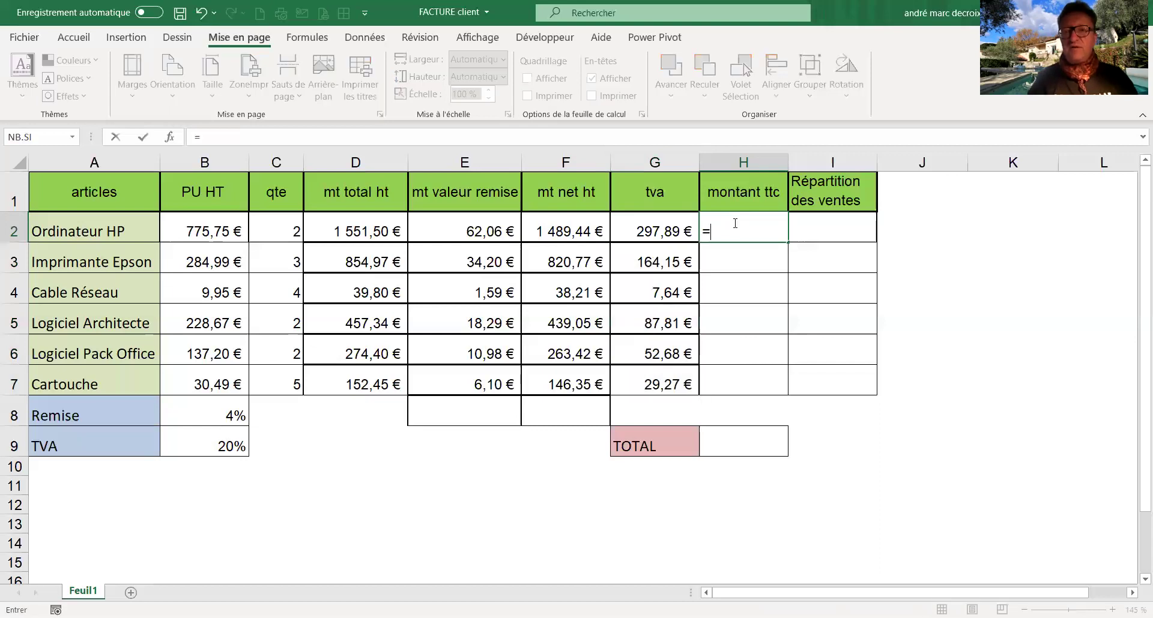
click(591, 227)
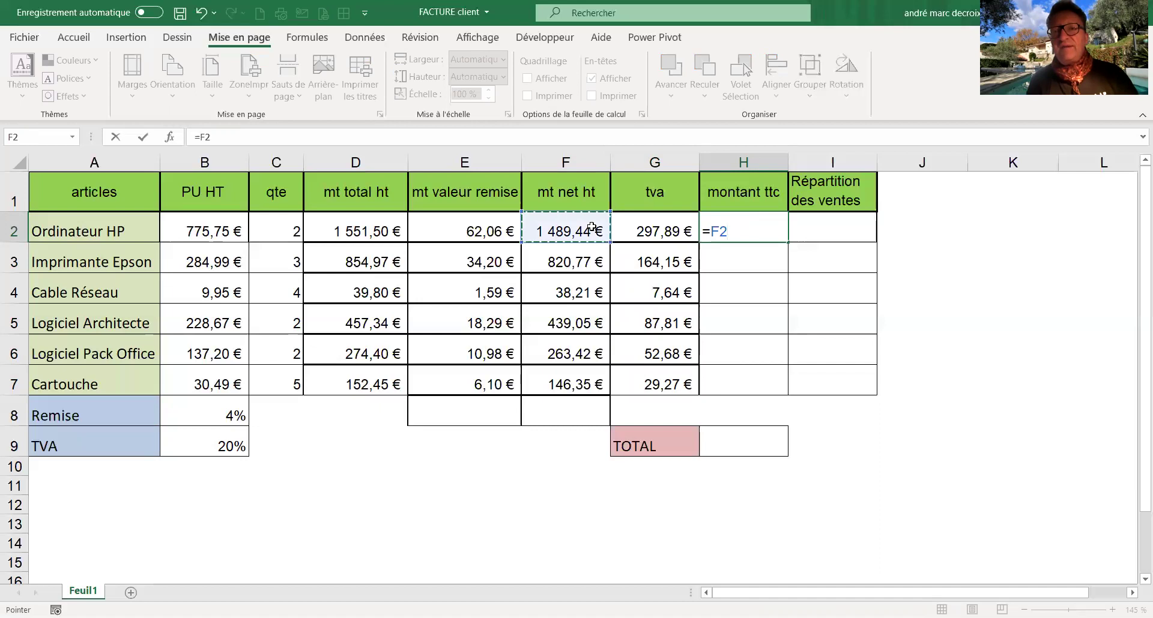
text(+)
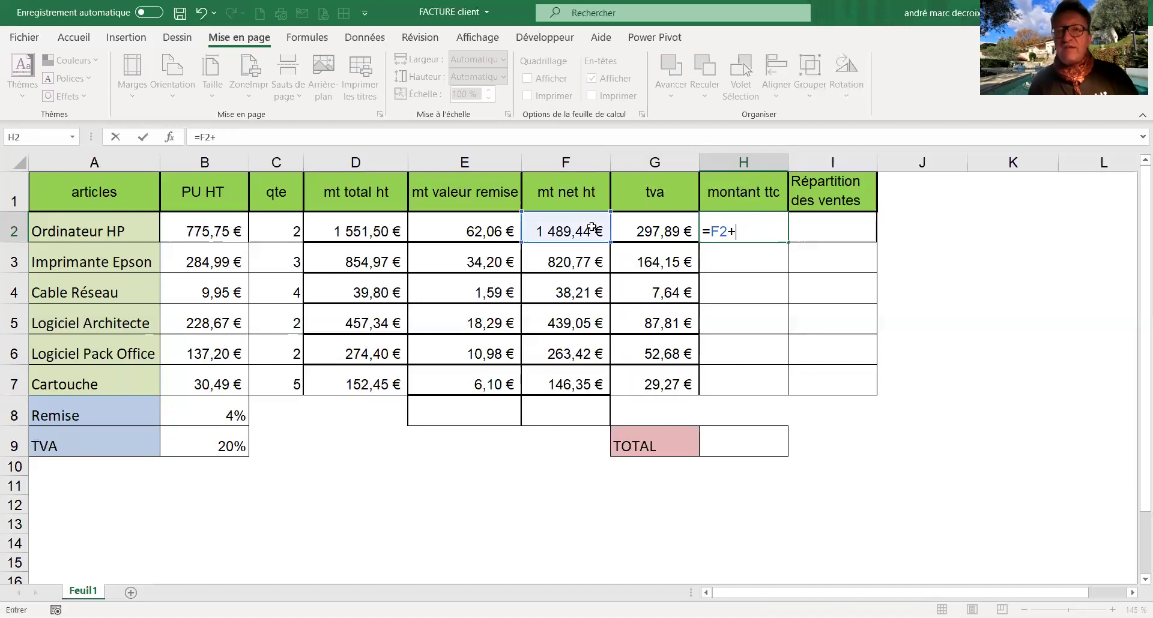
click(633, 228)
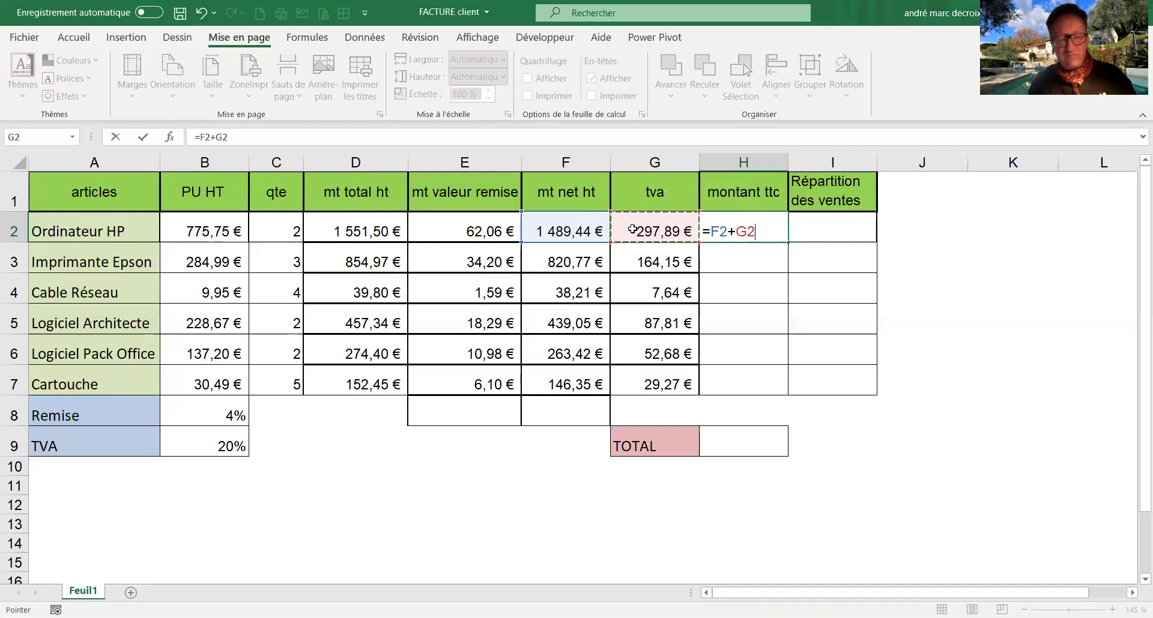
key(ctrl+Return)
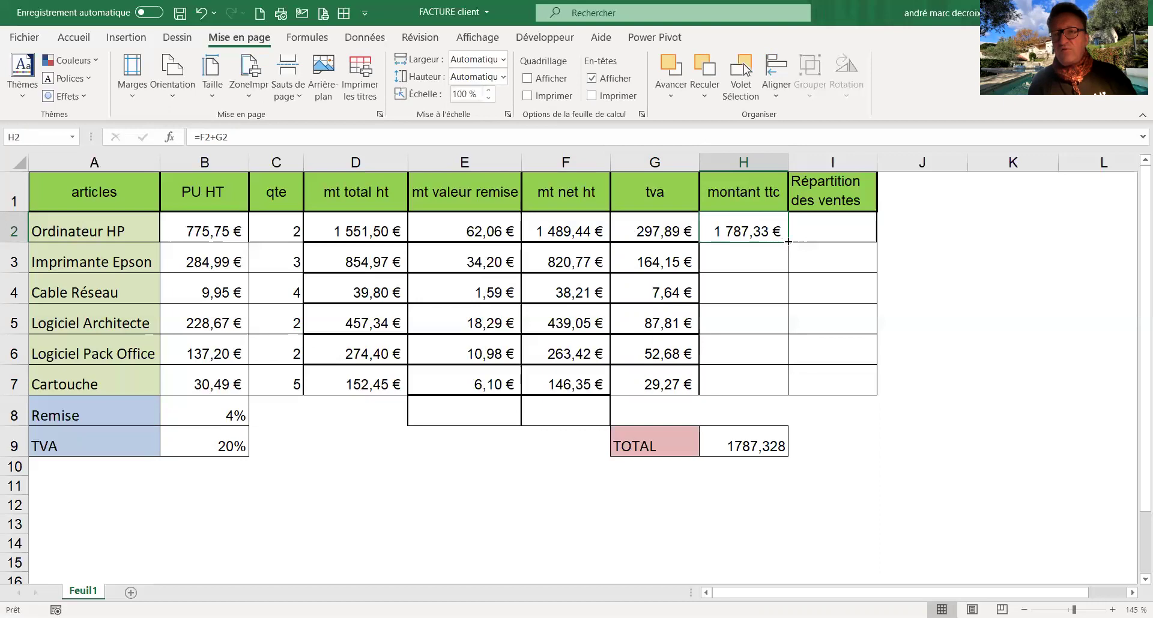
drag(788, 242, 778, 390)
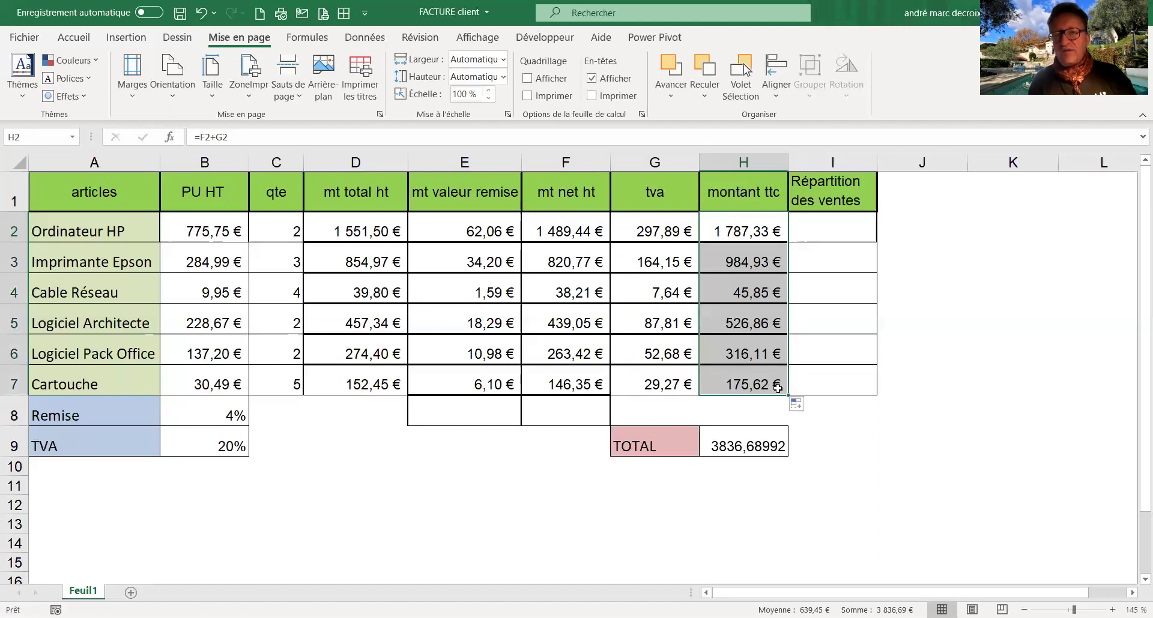
Reduce the TOTAL amount in H9 to two decimals and apply the euro accounting format.
click(755, 443)
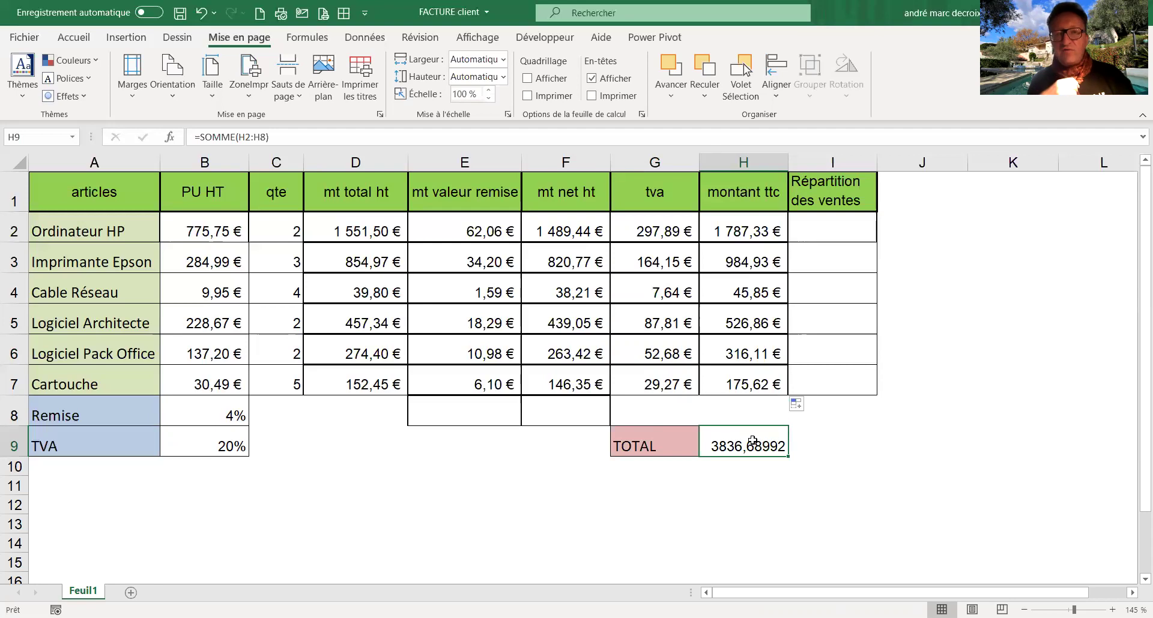
click(72, 38)
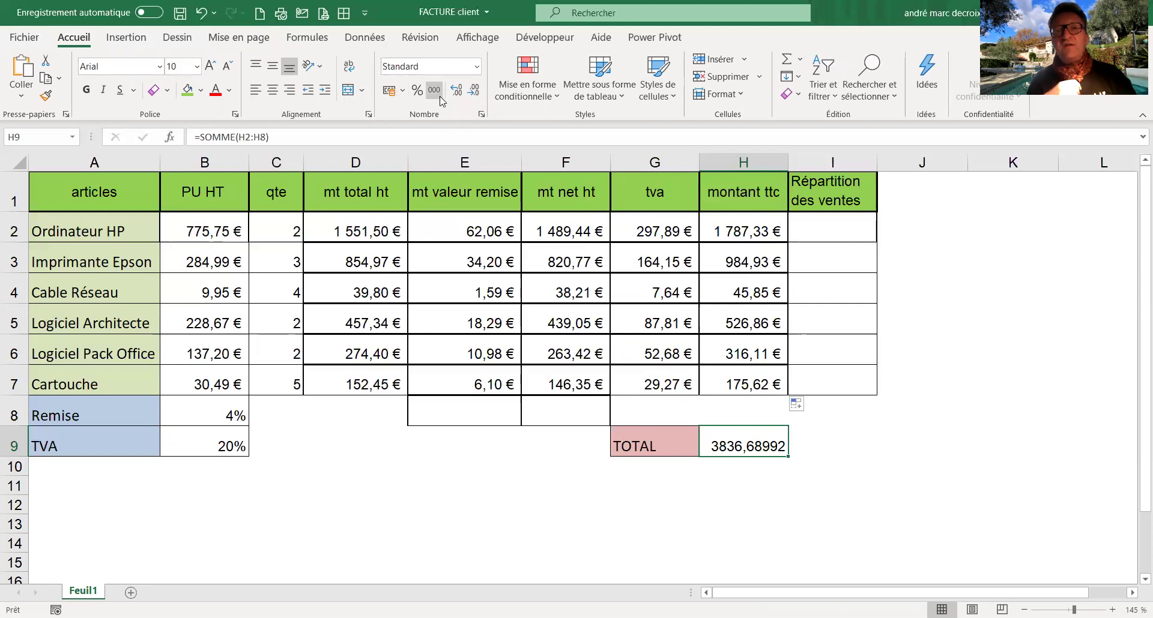
click(473, 91)
click(474, 91)
click(474, 91)
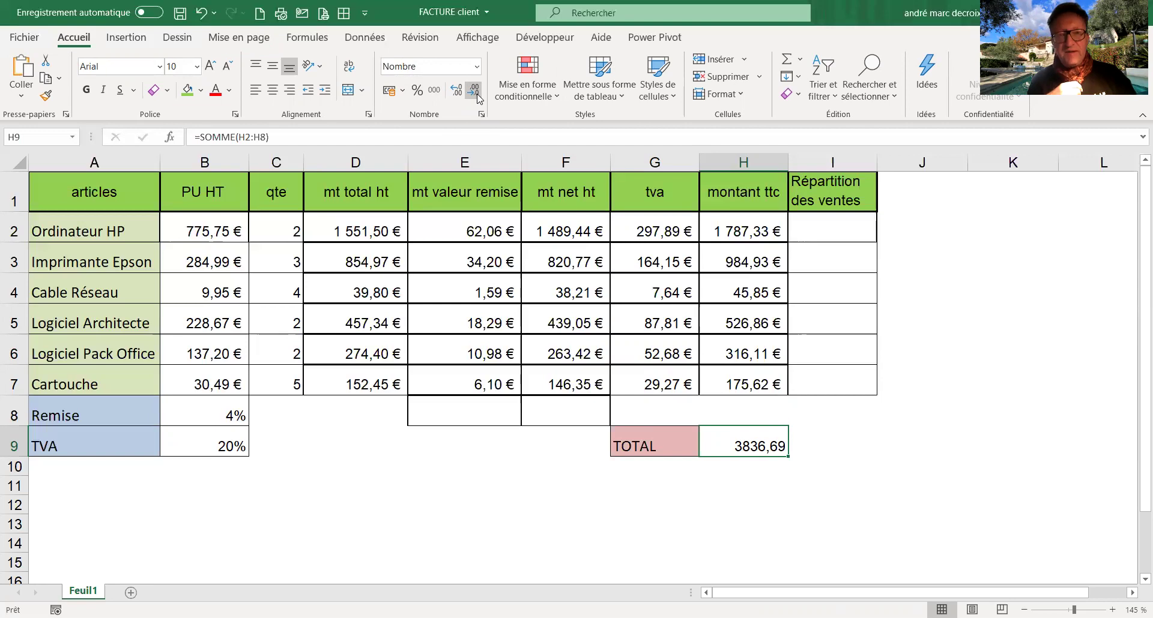
click(389, 92)
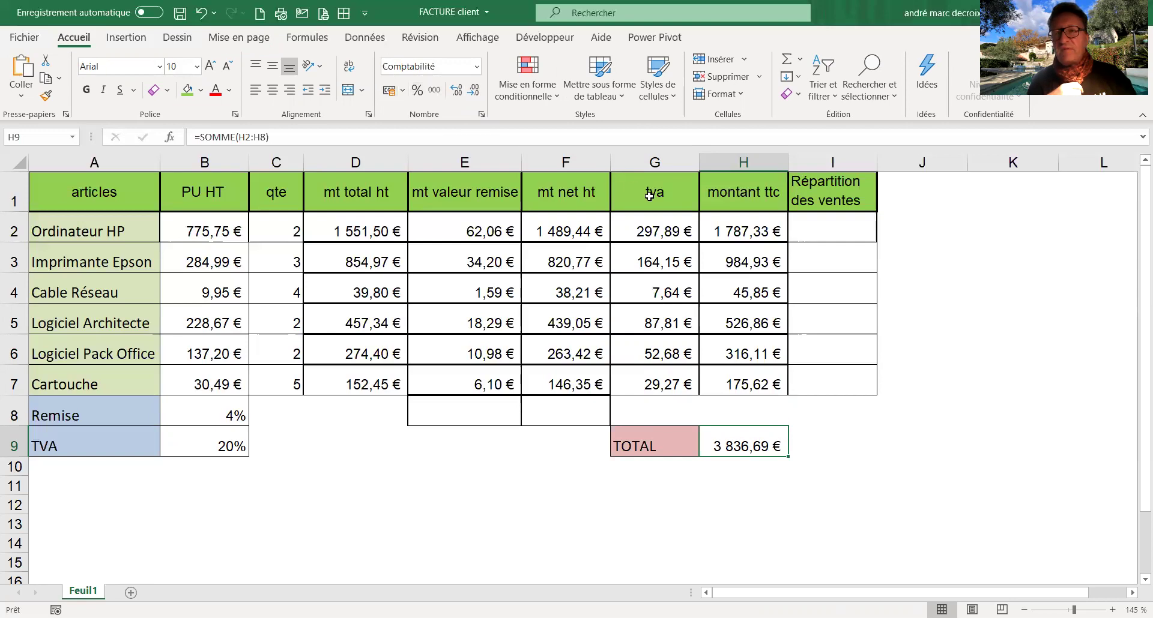
Apply the percentage format to the sales distribution cells I2:I7.
click(805, 235)
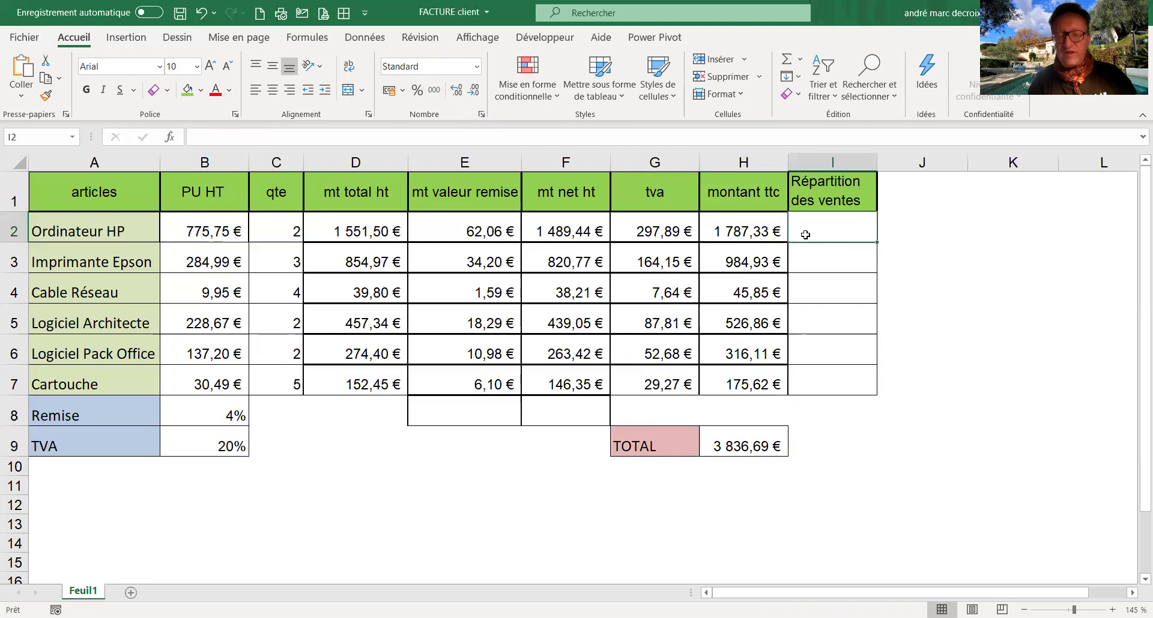
click(805, 247)
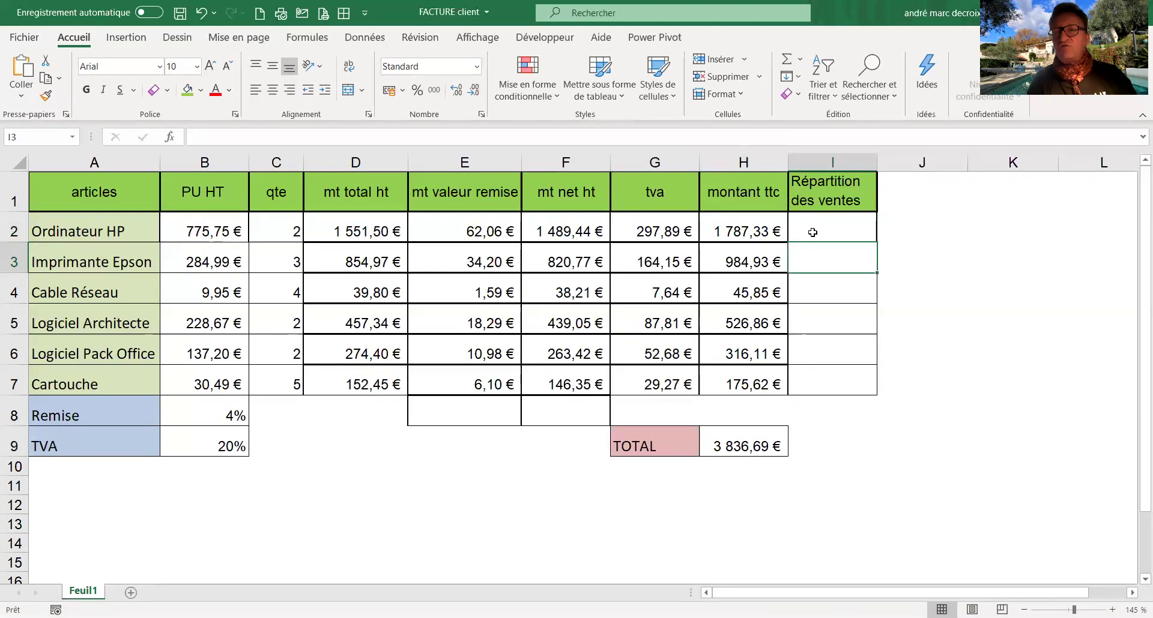
click(813, 232)
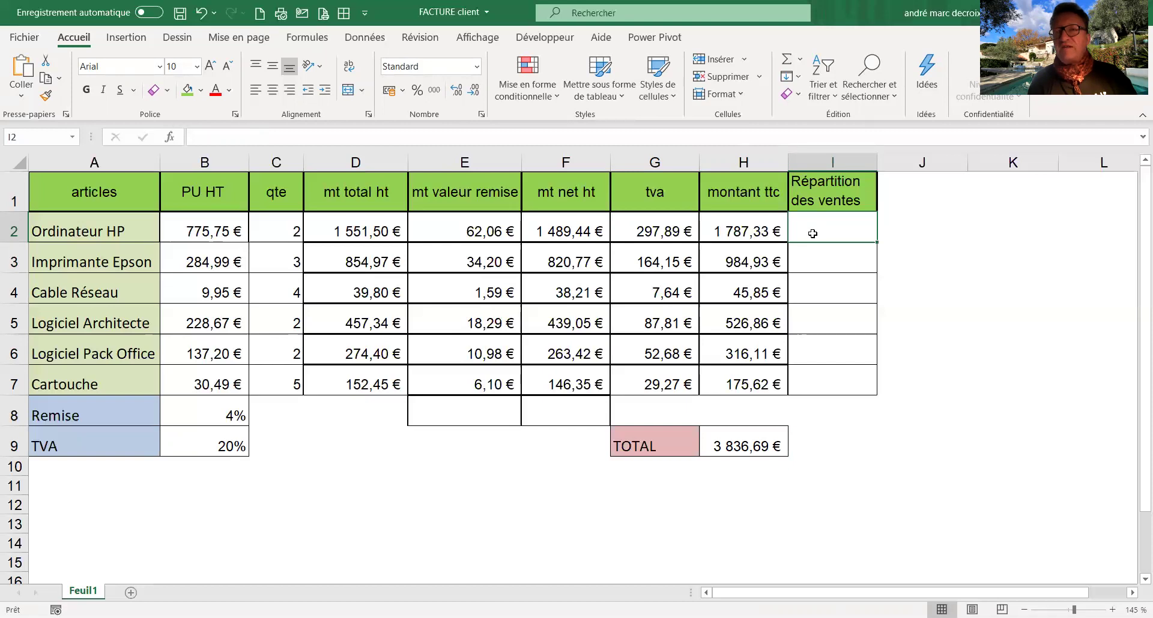
drag(812, 233, 837, 374)
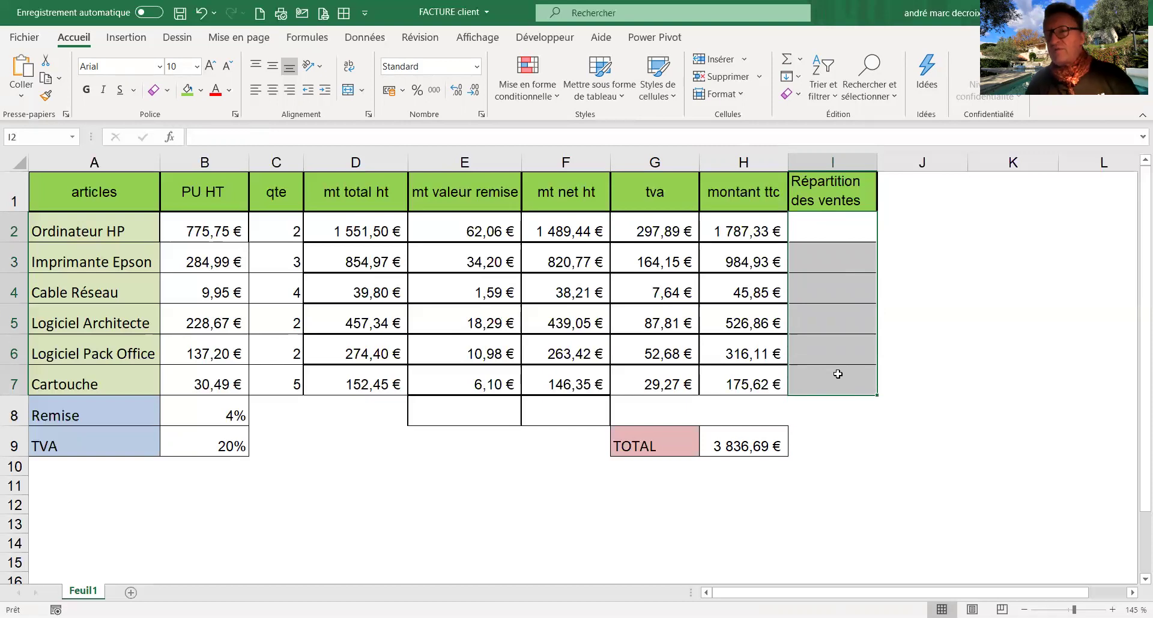
click(417, 90)
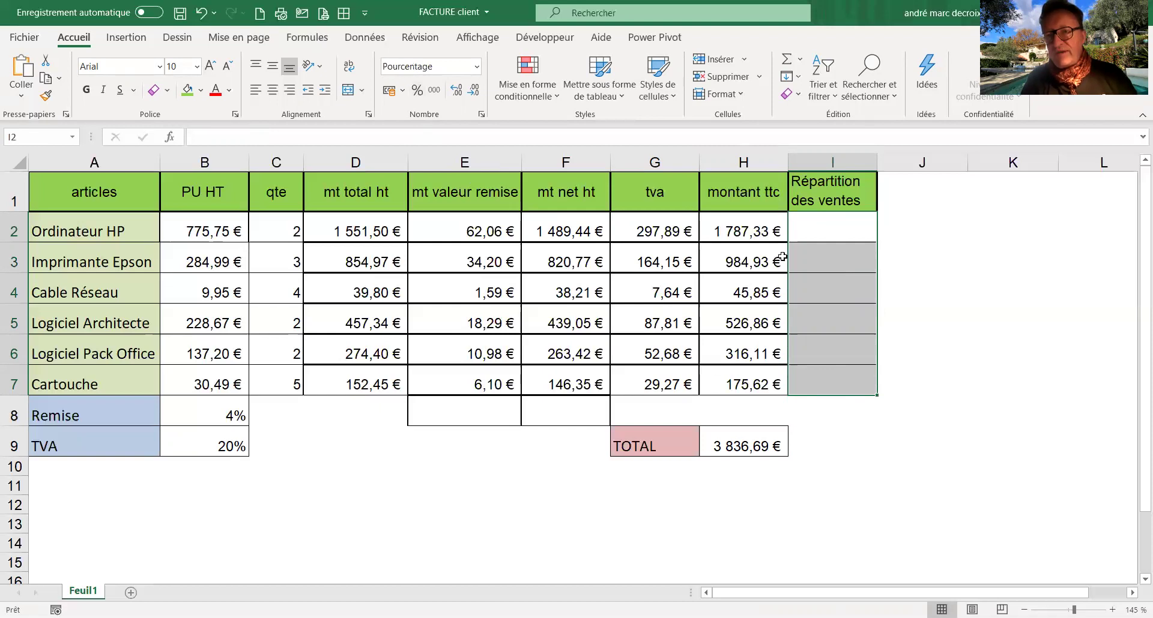
Enter the sales distribution formula =H2/$H$9 in I2, with an absolute reference to the TOTAL amount.
click(821, 232)
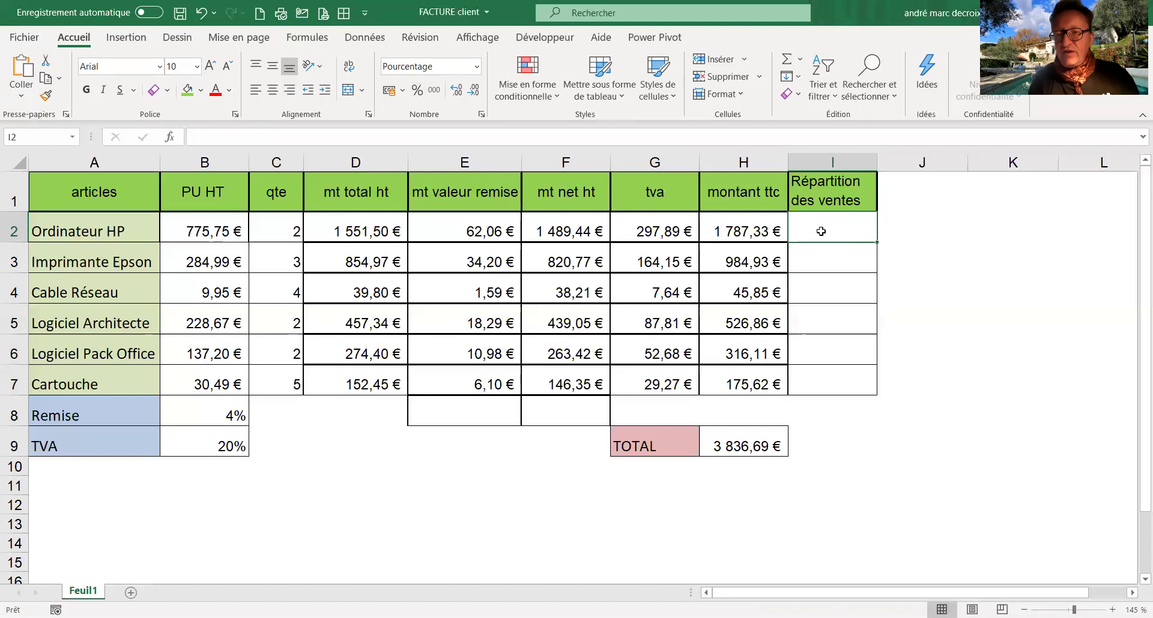
text(=)
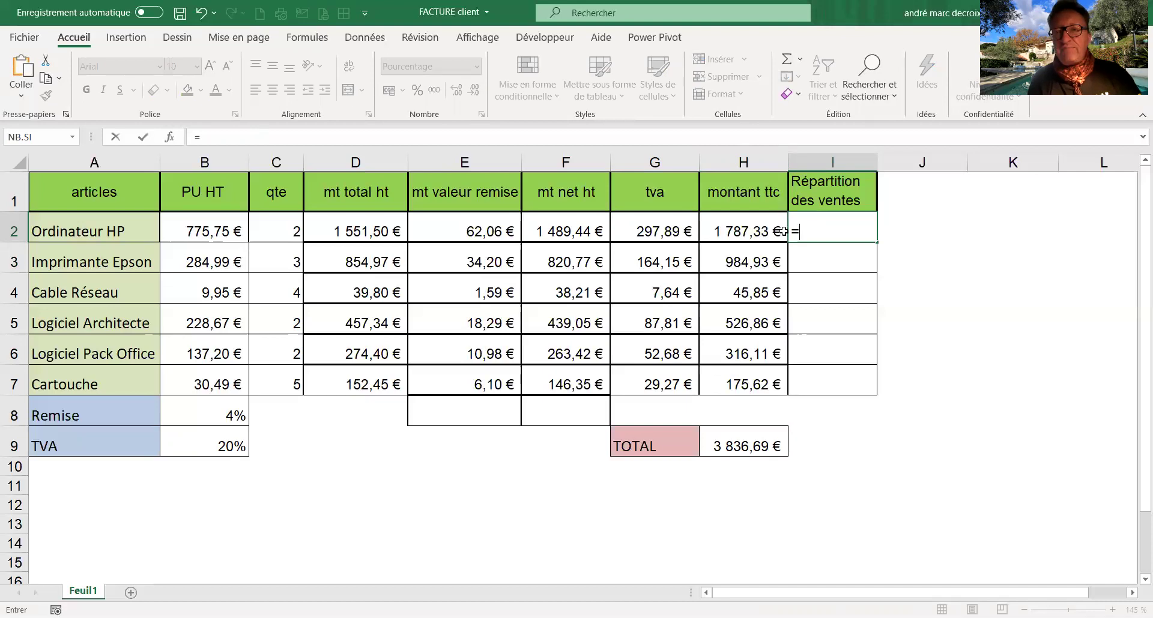
click(753, 227)
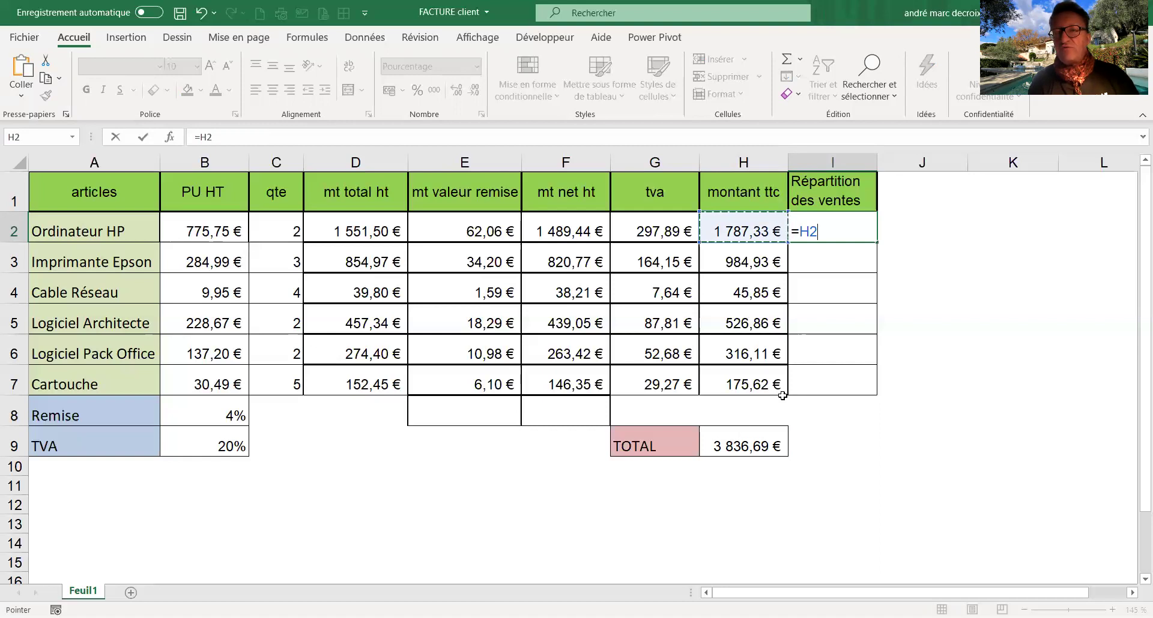
text(/)
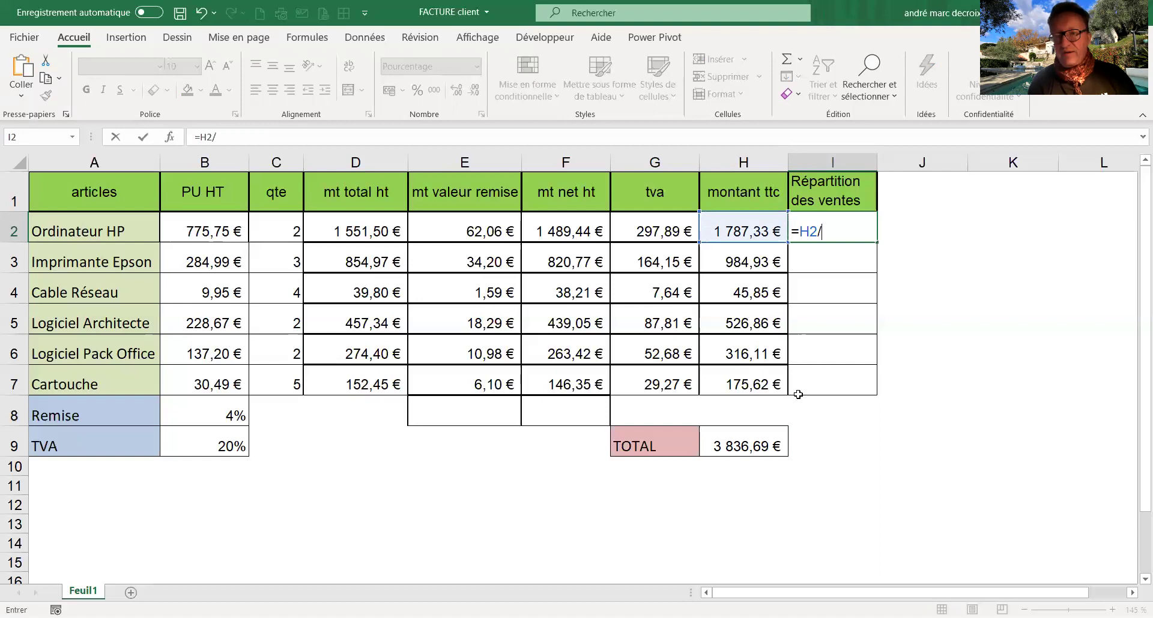
click(762, 433)
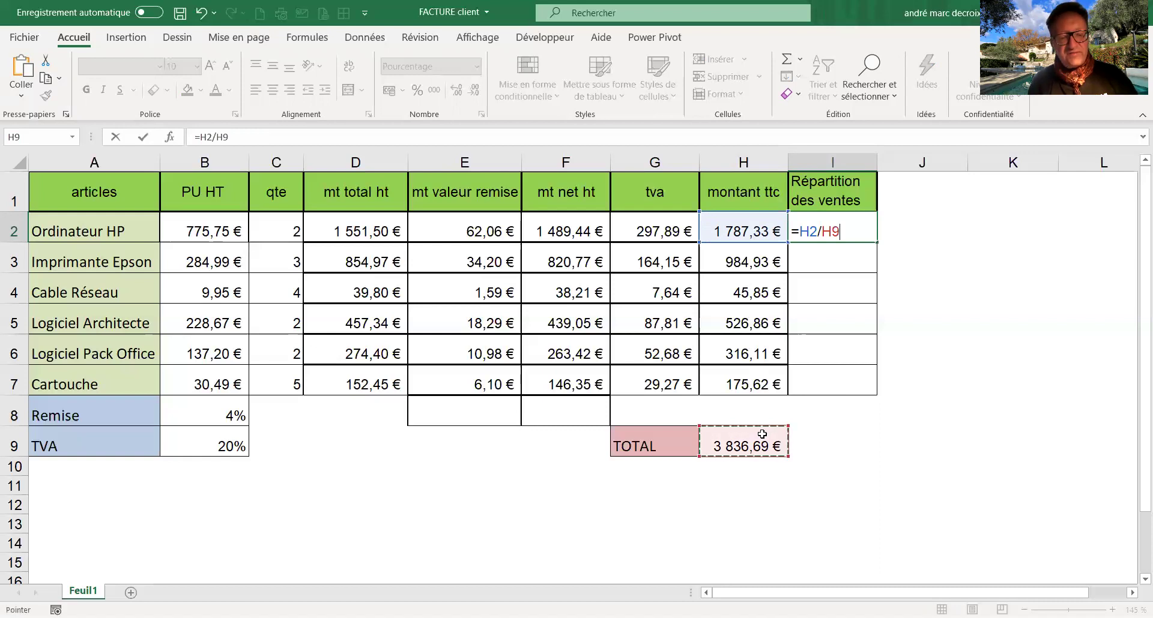
key(F4)
key(ctrl+Return)
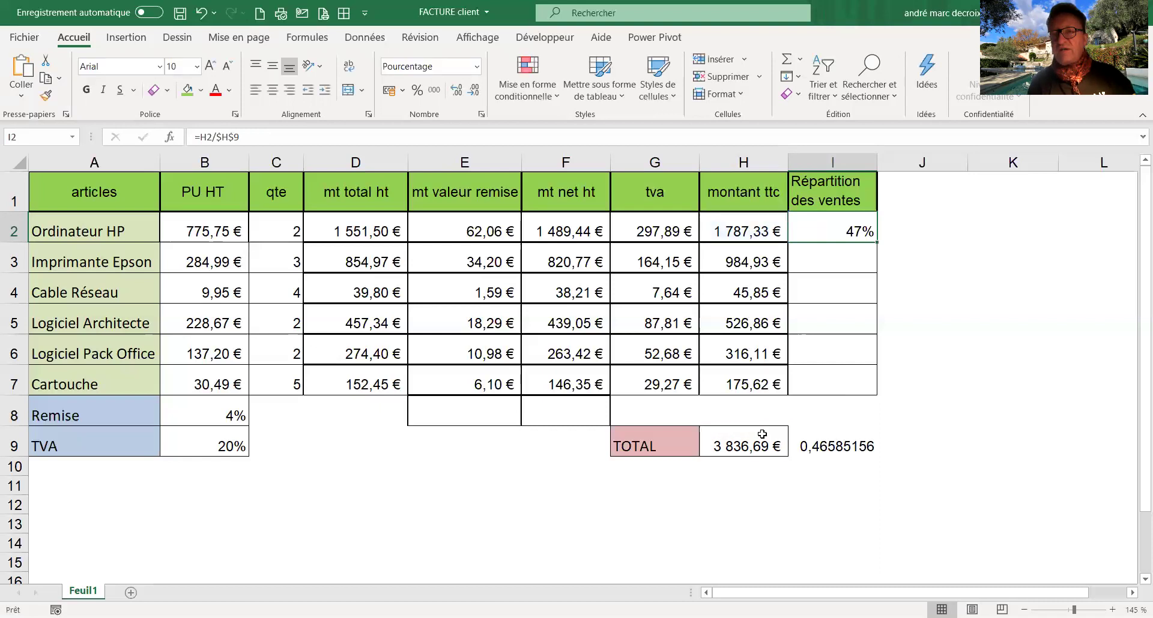
Apply the percentage format to the distribution sum in I9 and fill the I2 formula down to I7.
click(812, 437)
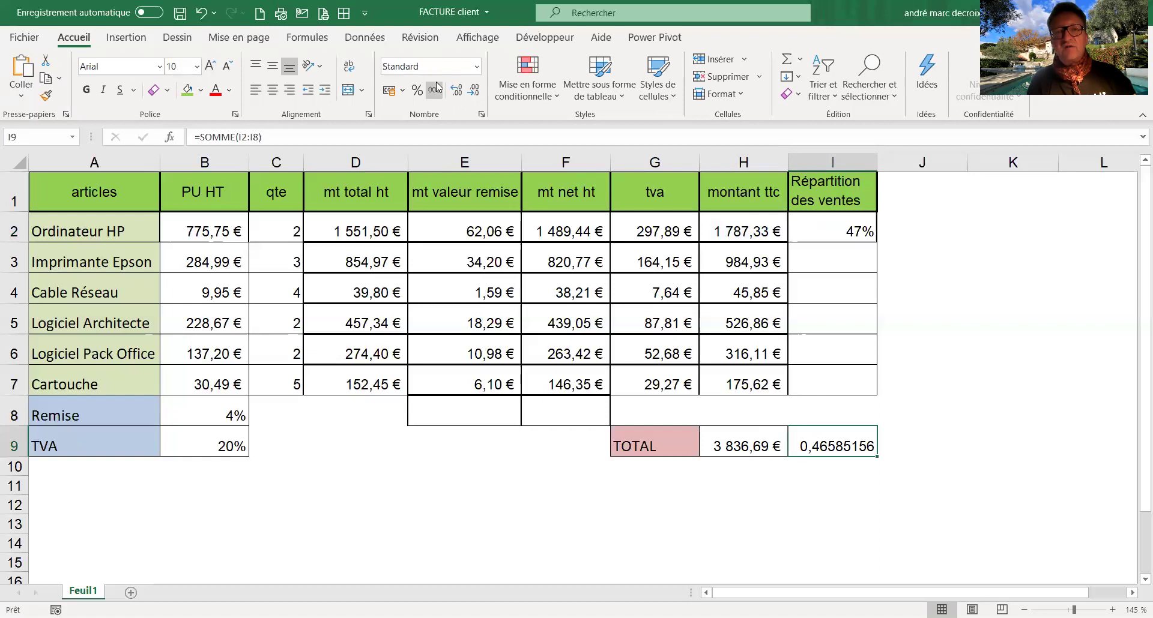
click(417, 89)
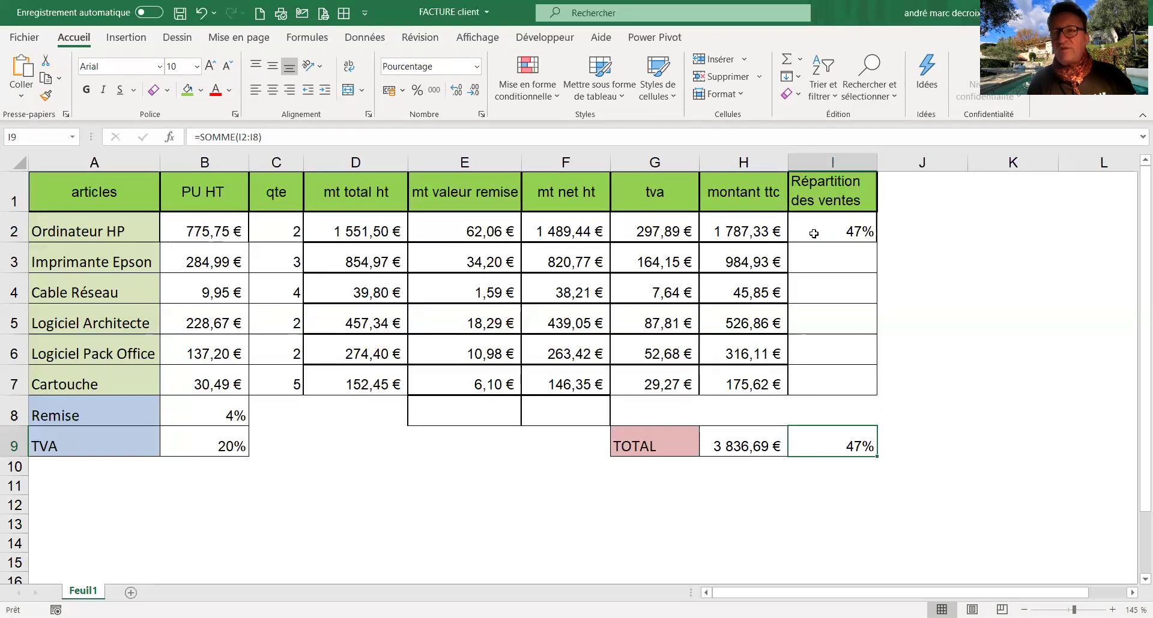
click(837, 237)
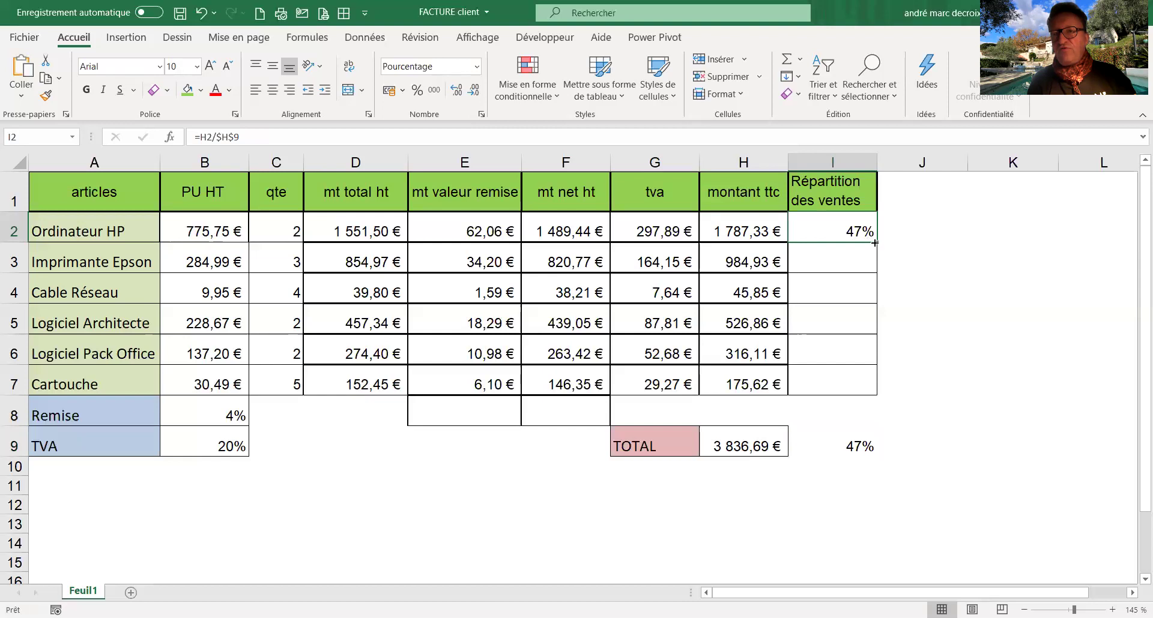
drag(874, 243, 871, 390)
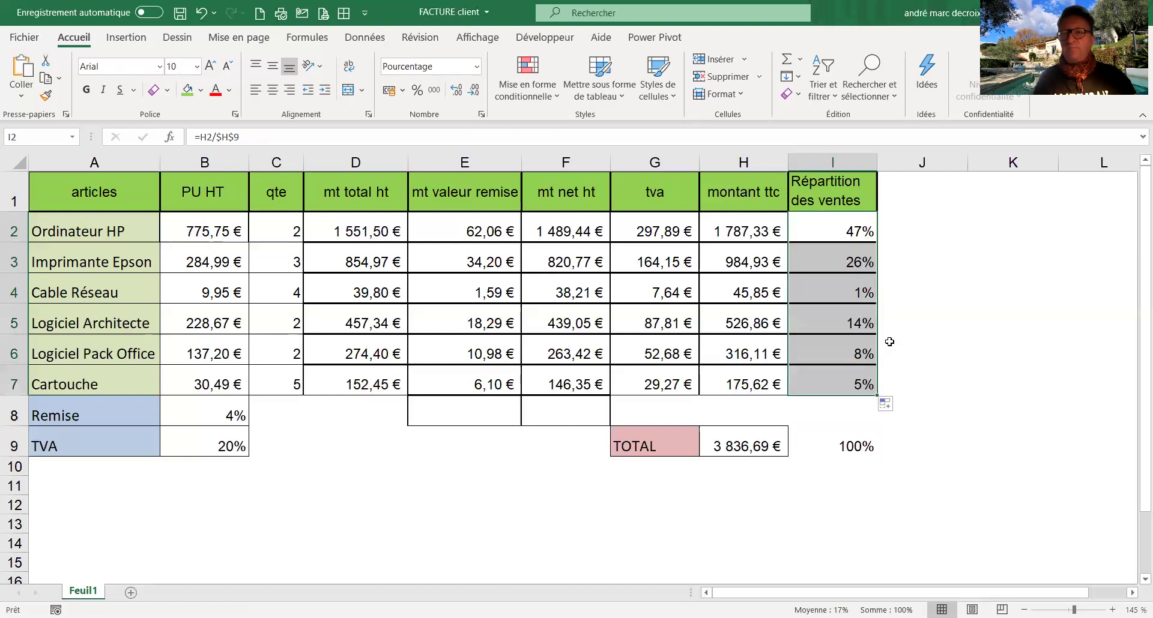